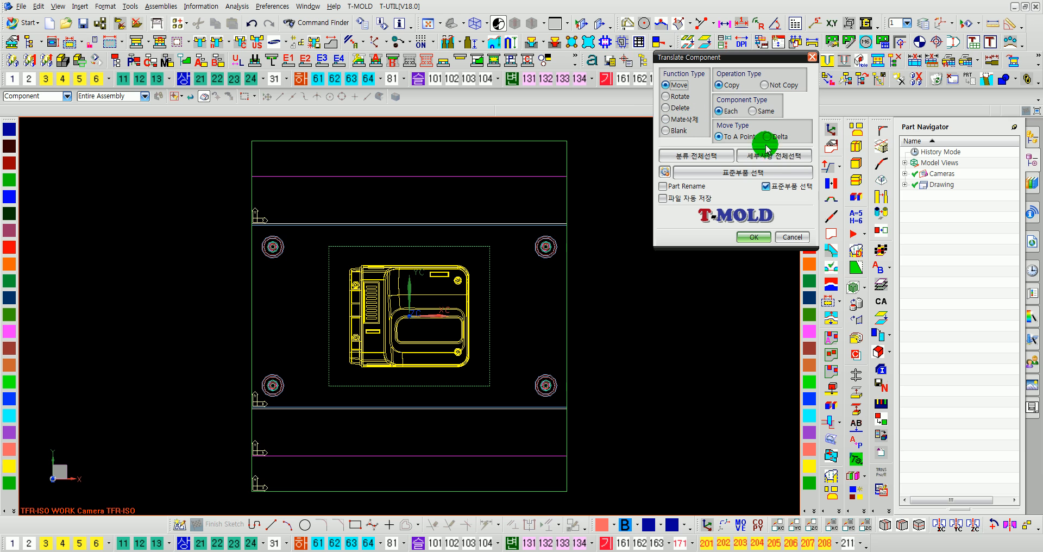
pyautogui.click(766, 186)
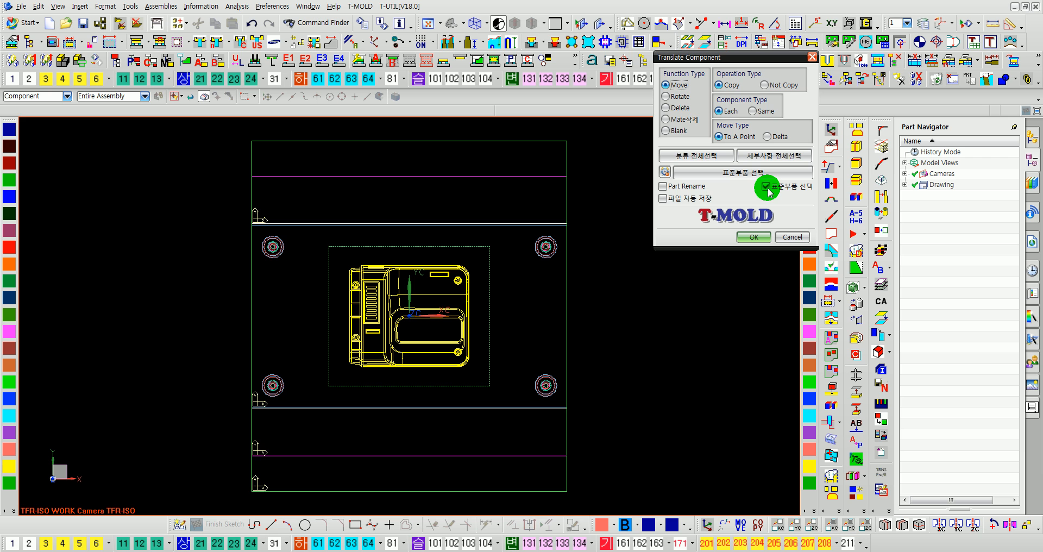
pyautogui.click(765, 187)
pyautogui.click(793, 237)
# Choose the SUP(지지봉) Type-1 support pillar from the M/B 표준01 standard parts and enable snapping for its placement.
pyautogui.click(154, 114)
pyautogui.click(216, 41)
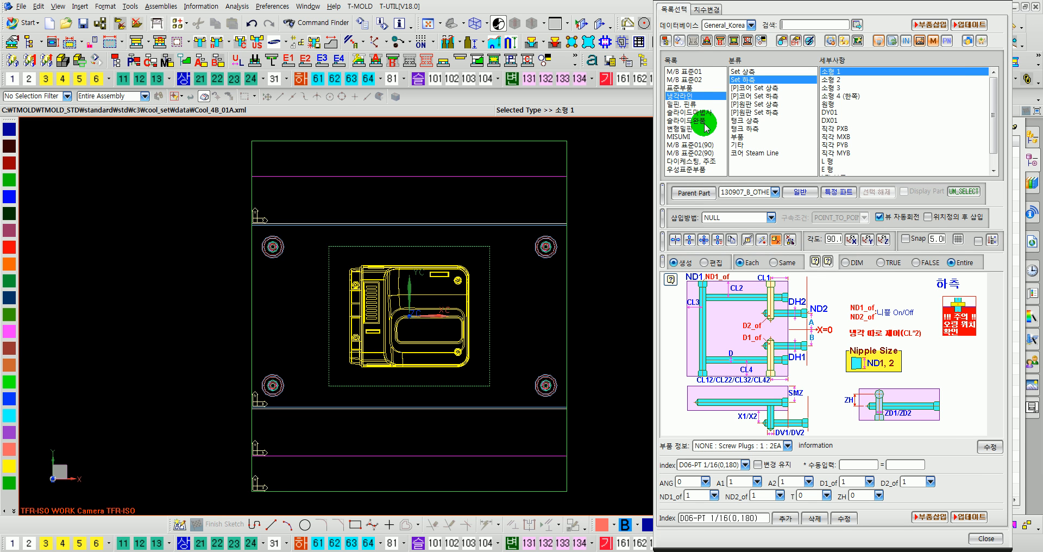
pyautogui.click(685, 71)
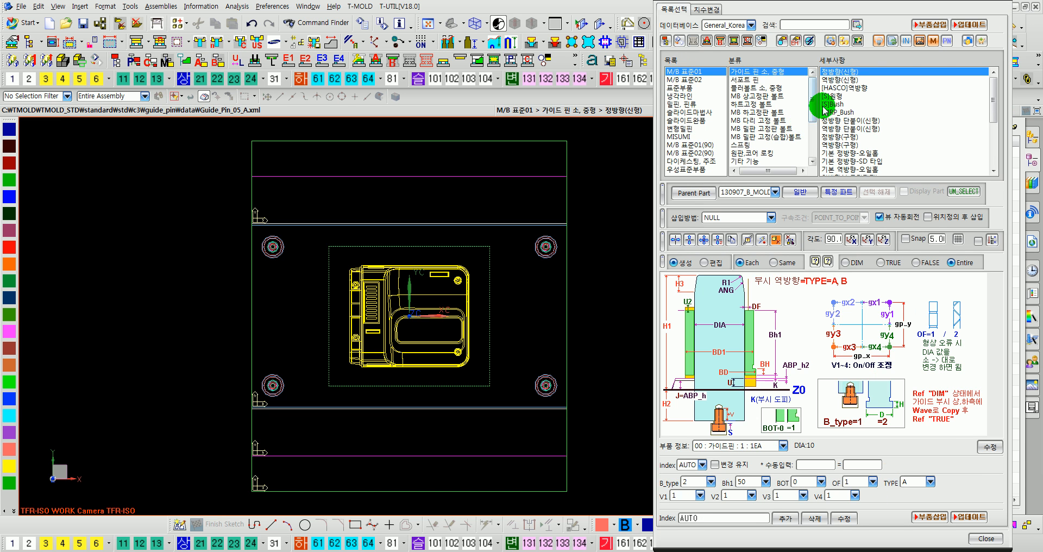
pyautogui.moveTo(810, 103); pyautogui.dragTo(810, 139)
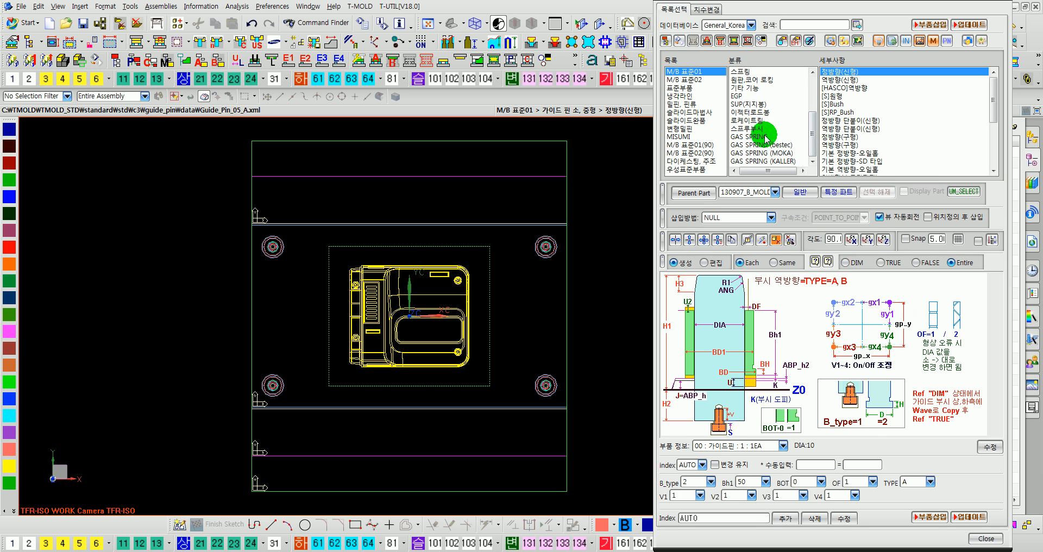
pyautogui.click(746, 104)
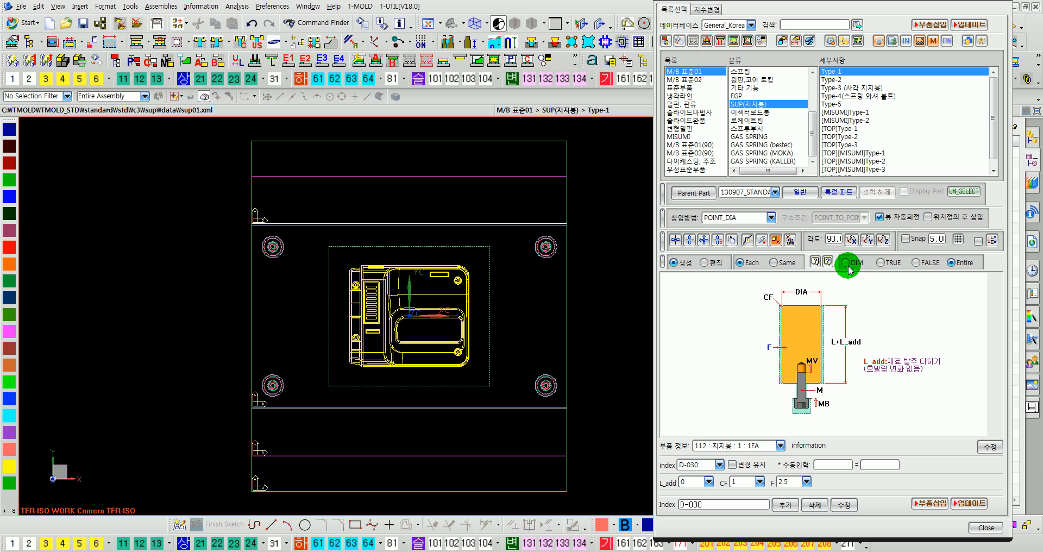
pyautogui.click(905, 238)
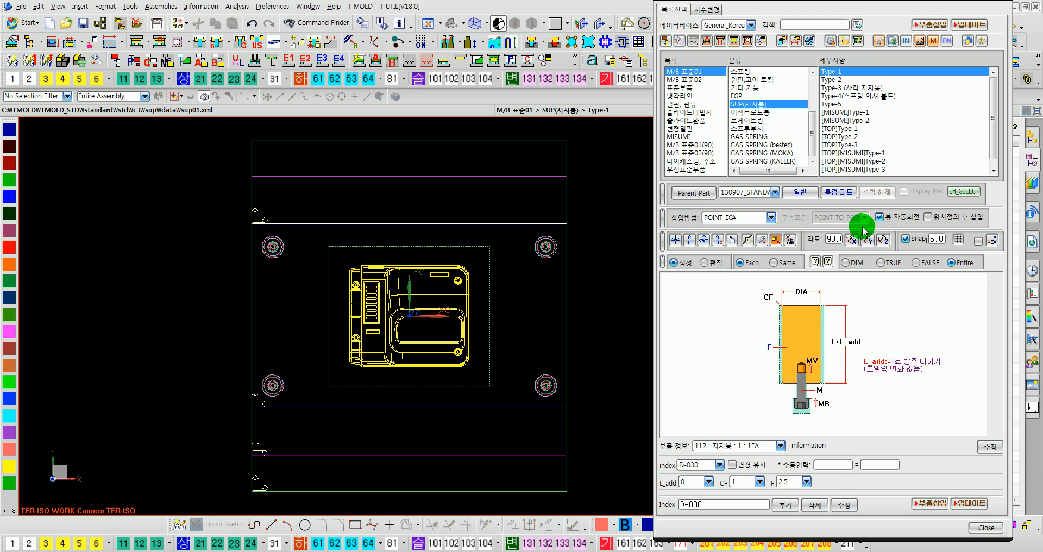
# Insert one D-030 support pillar between the plate's upper-left corner pin and the dotted workblock outline, and close the standard parts library.
pyautogui.click(930, 24)
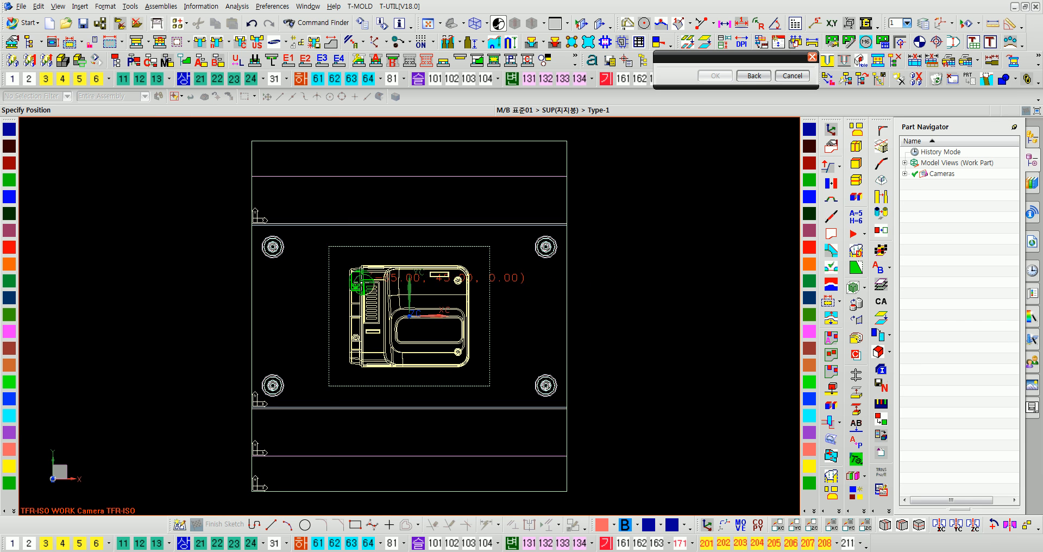
pyautogui.click(309, 278)
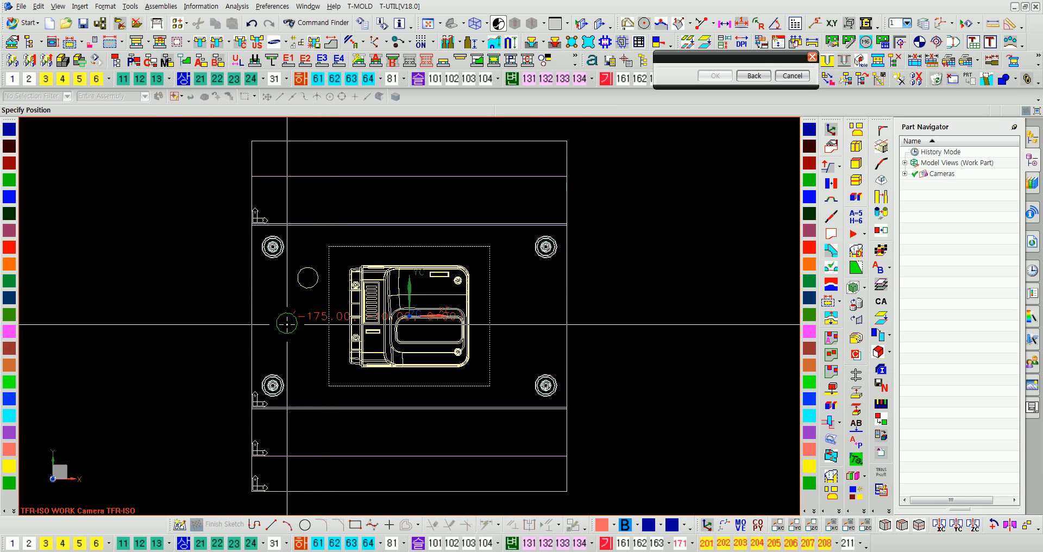
pyautogui.click(789, 76)
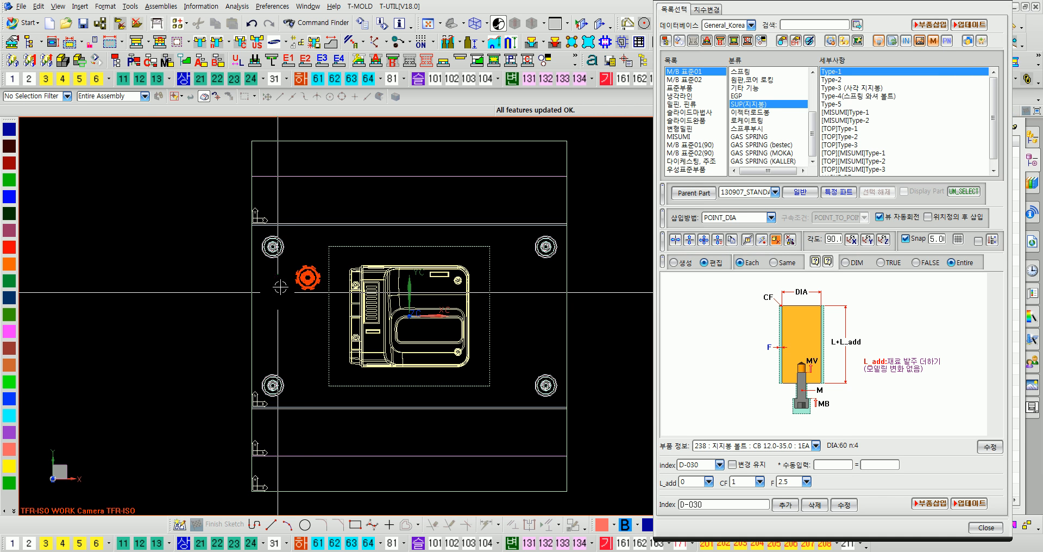
pyautogui.scroll(-5, 243, 286)
pyautogui.scroll(1, 243, 286)
pyautogui.press('Escape')
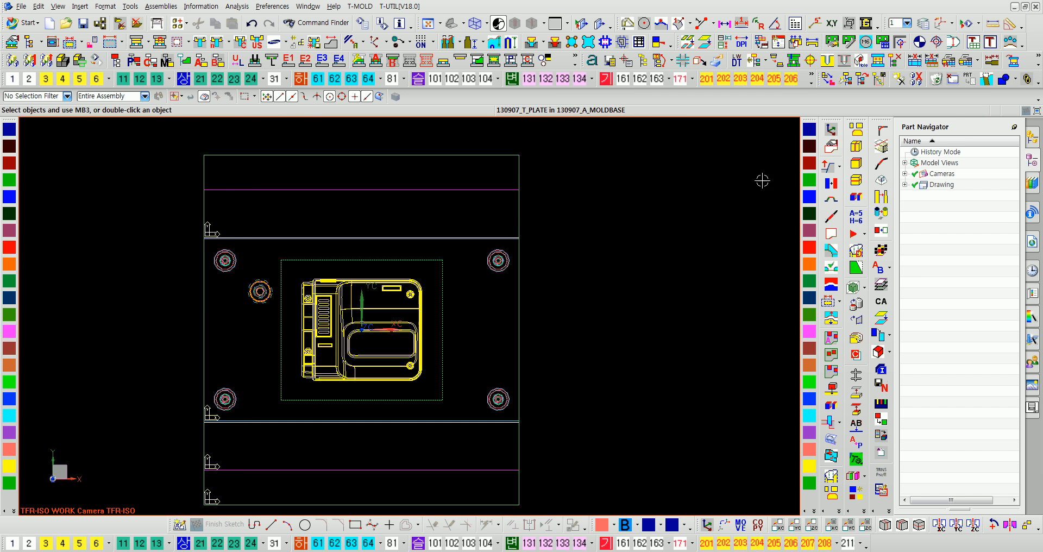
# Open 130907_Sample_01 from the 130907_PRODUCT subassembly as the displayed part.
pyautogui.click(1035, 138)
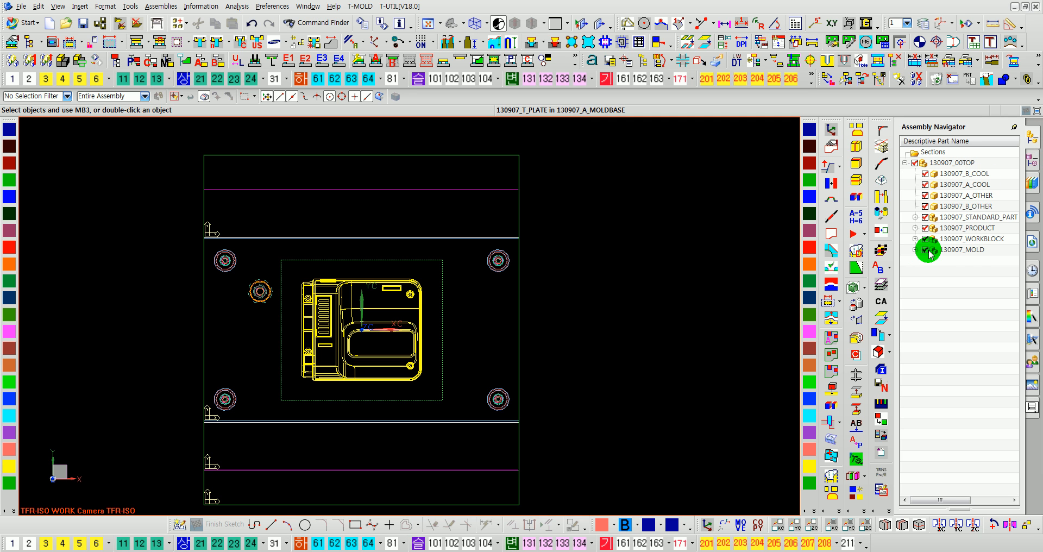
pyautogui.click(915, 227)
pyautogui.click(958, 239)
pyautogui.rightClick(958, 243)
pyautogui.click(967, 258)
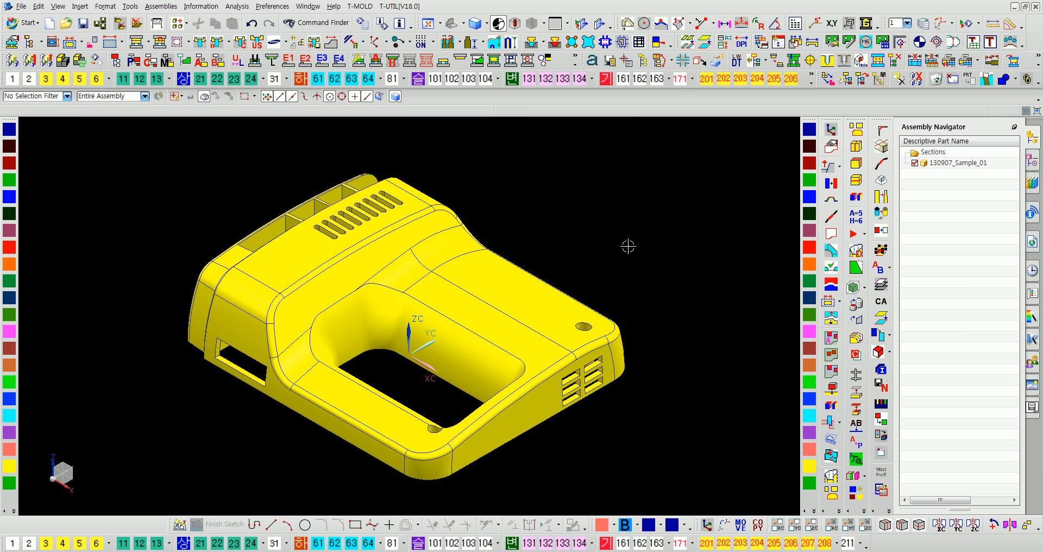
# Move the yellow product body to layer 256.
pyautogui.hotkey('ctrl', 'j')
pyautogui.click(482, 275)
pyautogui.middleClick(483, 279)
pyautogui.write('256')
pyautogui.middleClick(482, 277)
# Create a 30 x 30 x 30 mm block at the coordinate origin of the sample part with no Boolean.
pyautogui.hotkey('alt', 'i')
pyautogui.press('e')
pyautogui.press('k')
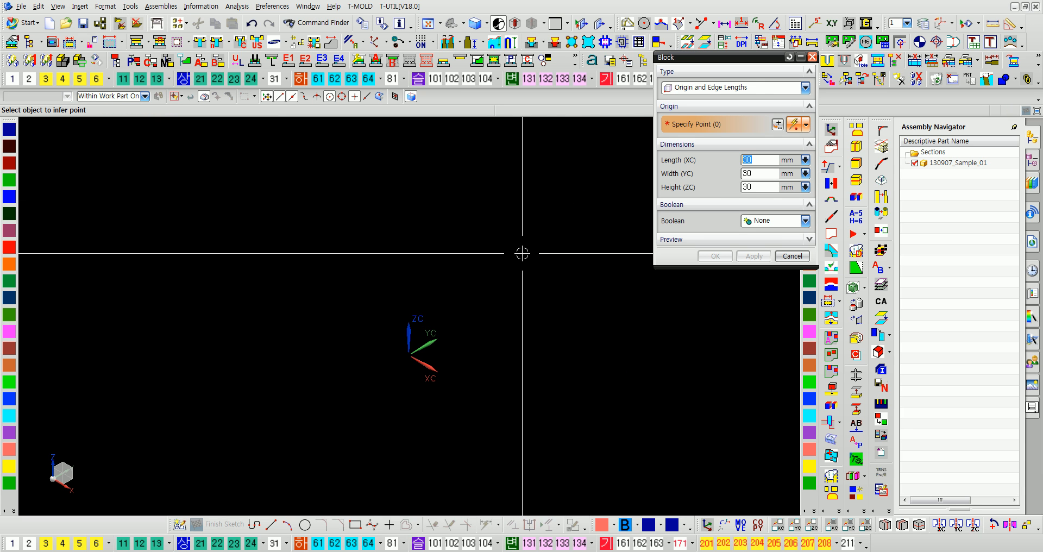
pyautogui.click(778, 123)
pyautogui.click(739, 256)
pyautogui.click(714, 254)
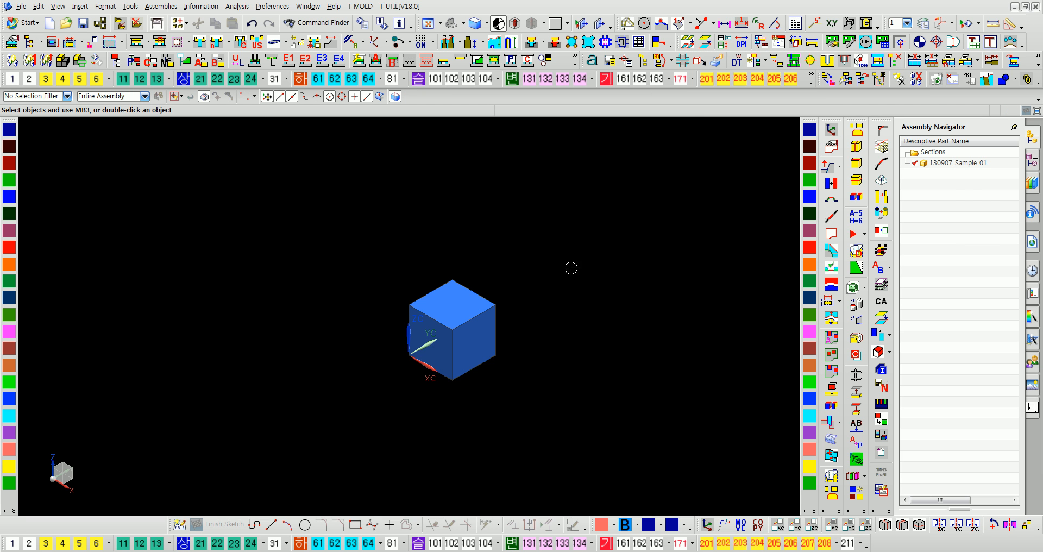
pyautogui.hotkey('ctrl', 'f')
# Return to the 130907_00TOP assembly in isometric view and hide the 130907_MOLD and 130907_WORKBLOCK components.
pyautogui.click(116, 62)
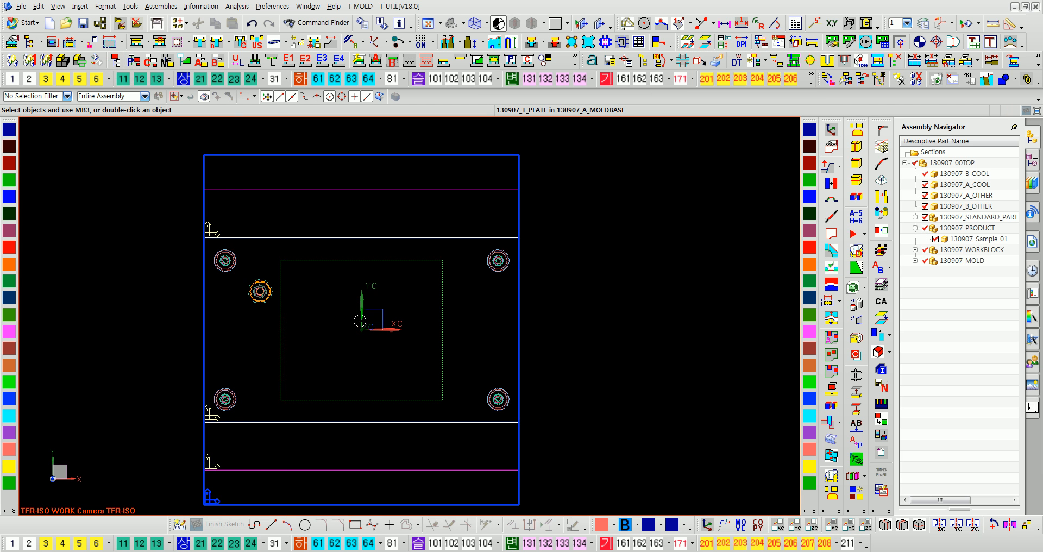
pyautogui.press('End')
pyautogui.scroll(4, 413, 267)
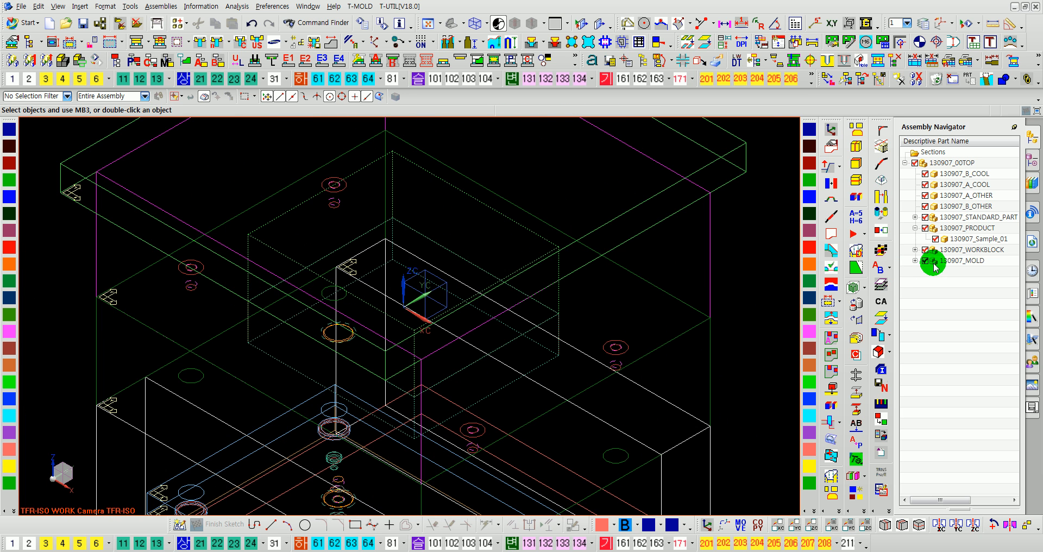
pyautogui.click(926, 261)
pyautogui.click(925, 250)
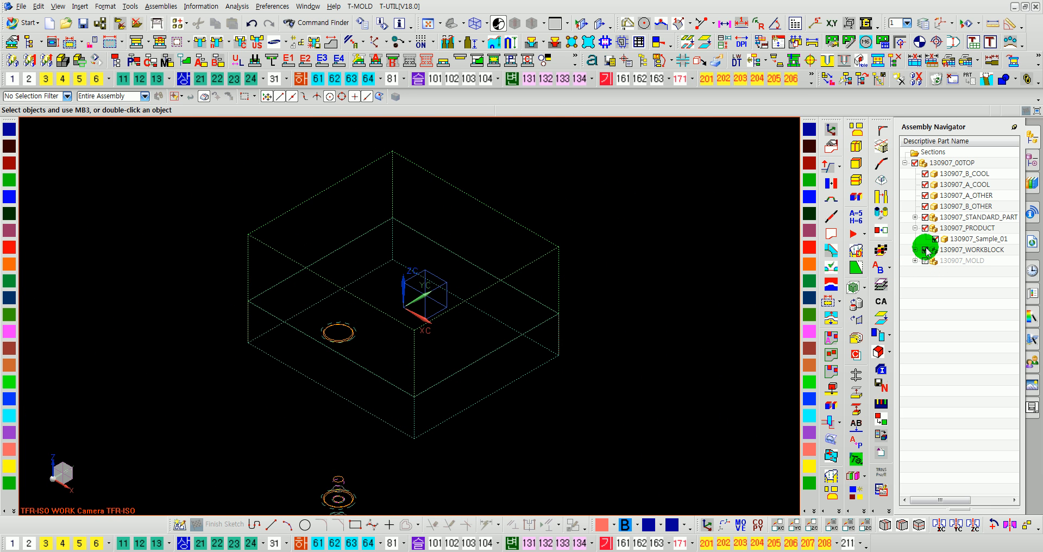
# Regenerate the work view's display for the remaining pillar and block.
pyautogui.scroll(-2, 646, 210)
pyautogui.hotkey('alt', 'v')
pyautogui.press('o')
pyautogui.press('n')
pyautogui.press('Escape')
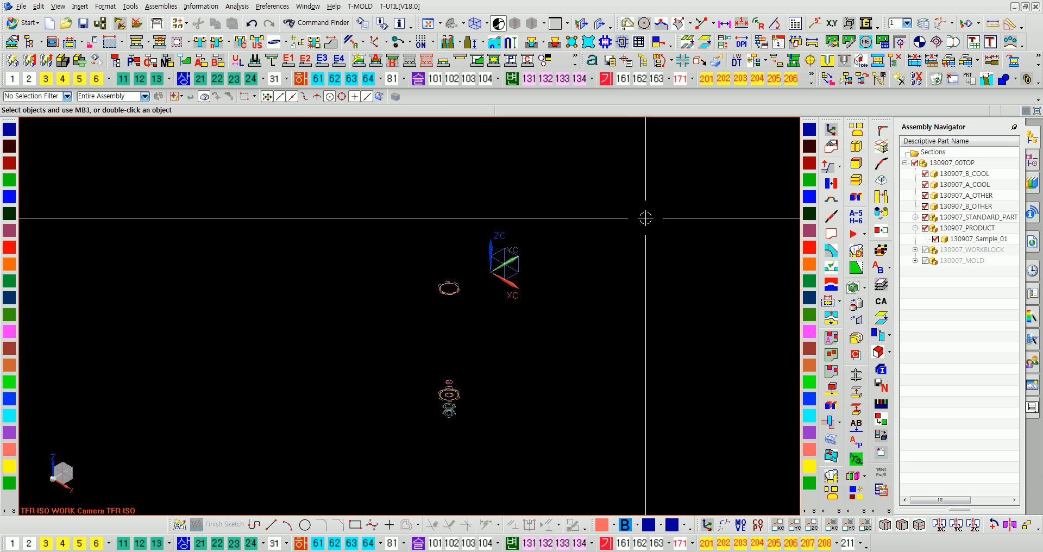
pyautogui.hotkey('alt', 'v')
pyautogui.press('o')
pyautogui.press('w')
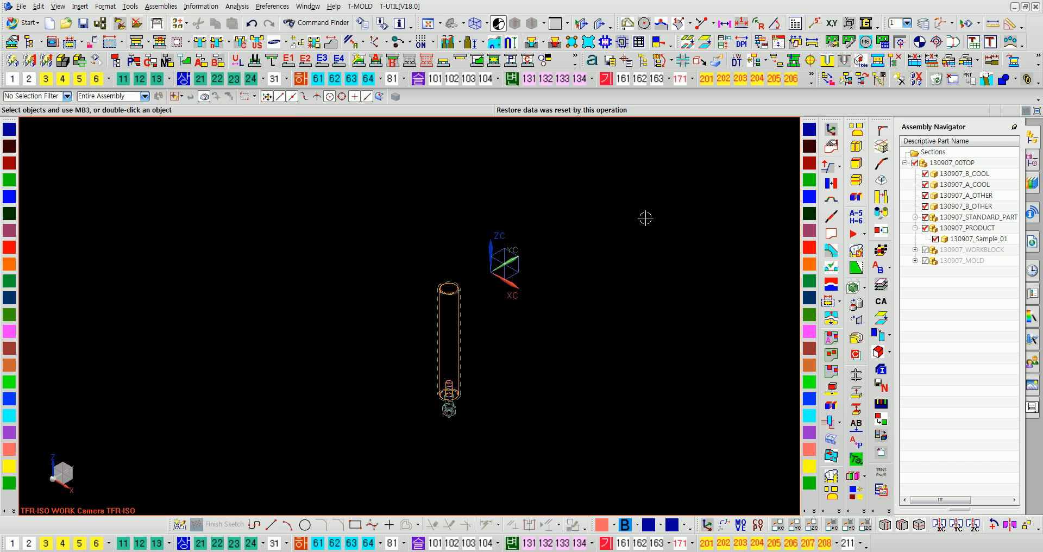
# In Translate Component, try selecting the support pillar with 표준부품 선택 on and 130907_Sample_01 with it off, and cancel.
pyautogui.click(296, 42)
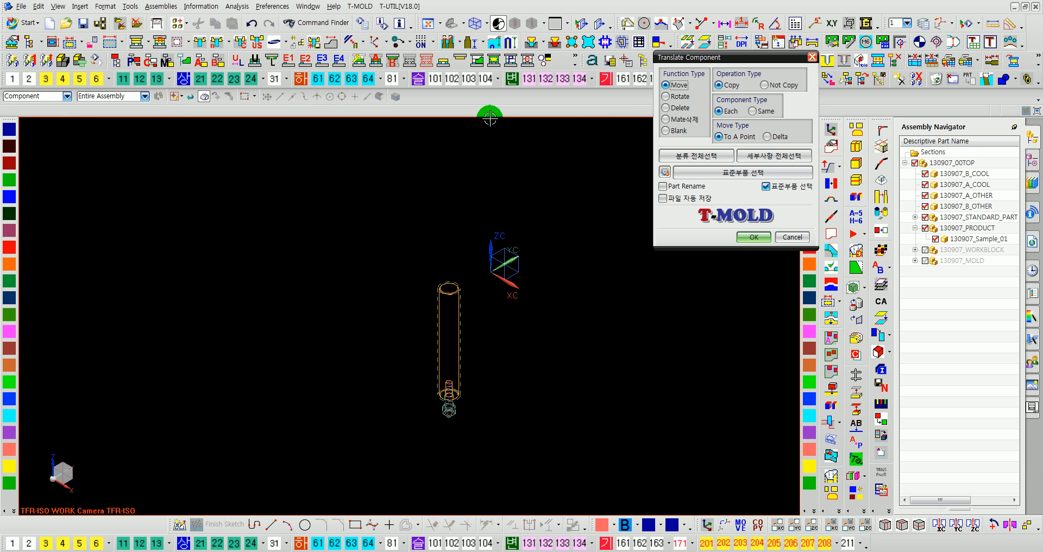
pyautogui.click(461, 337)
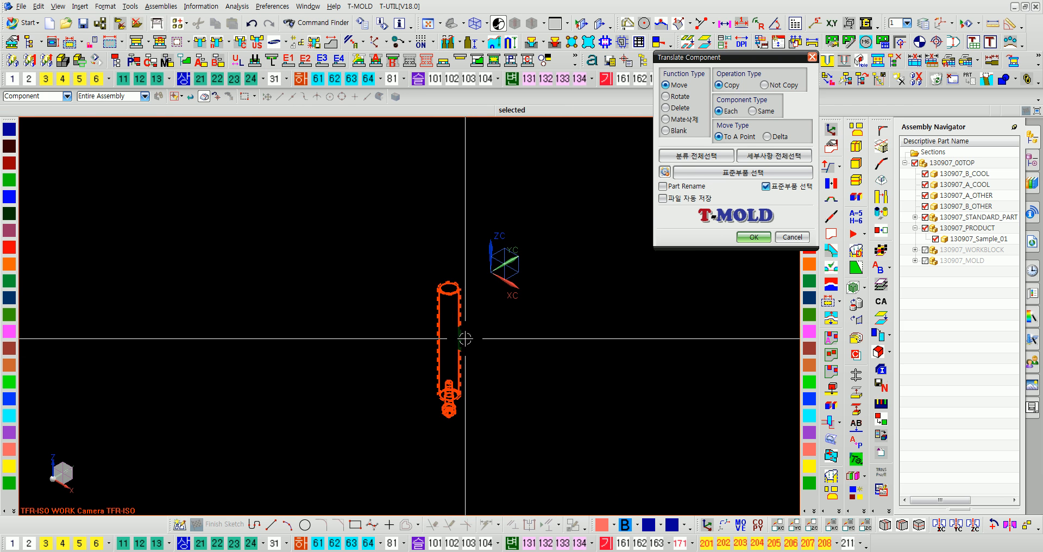
pyautogui.keyDown('shift'); pyautogui.click(437, 317); pyautogui.keyUp('shift')
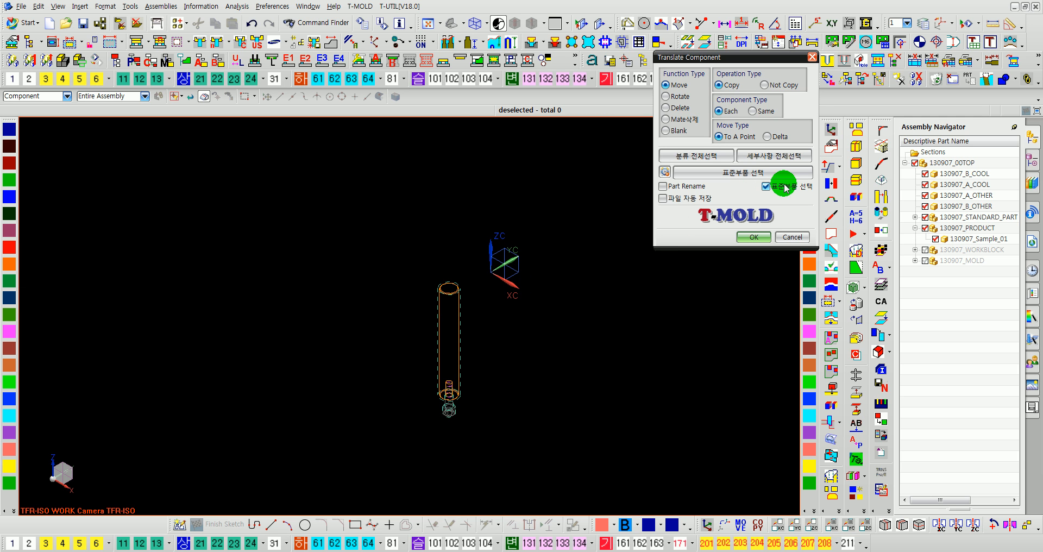
pyautogui.click(516, 268)
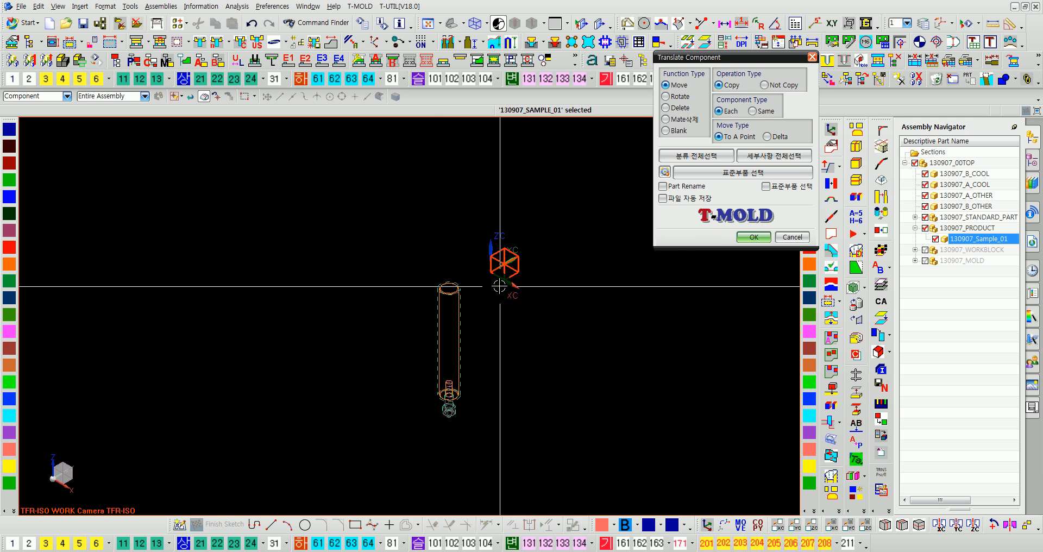
pyautogui.scroll(3, 500, 286)
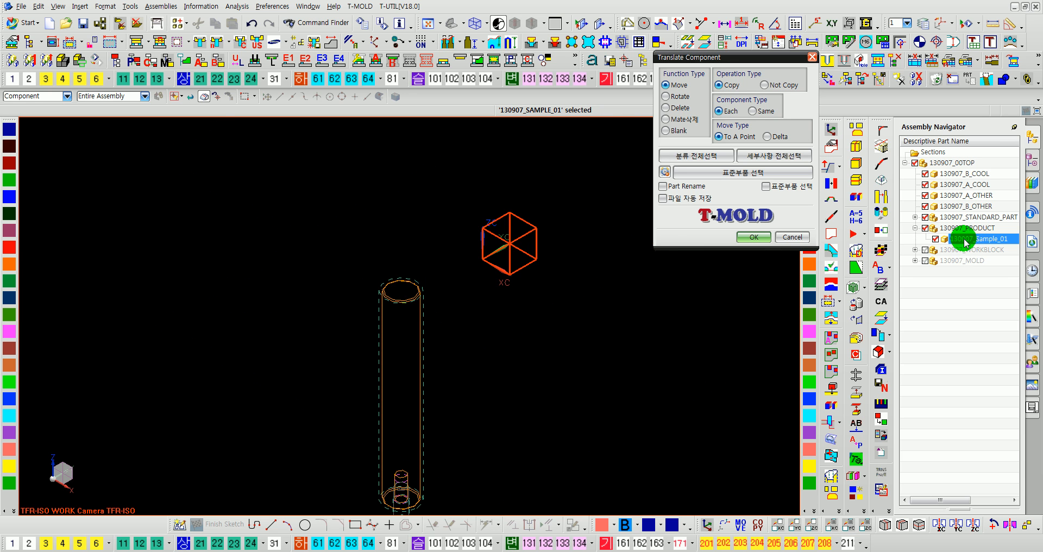
pyautogui.scroll(-1, 424, 238)
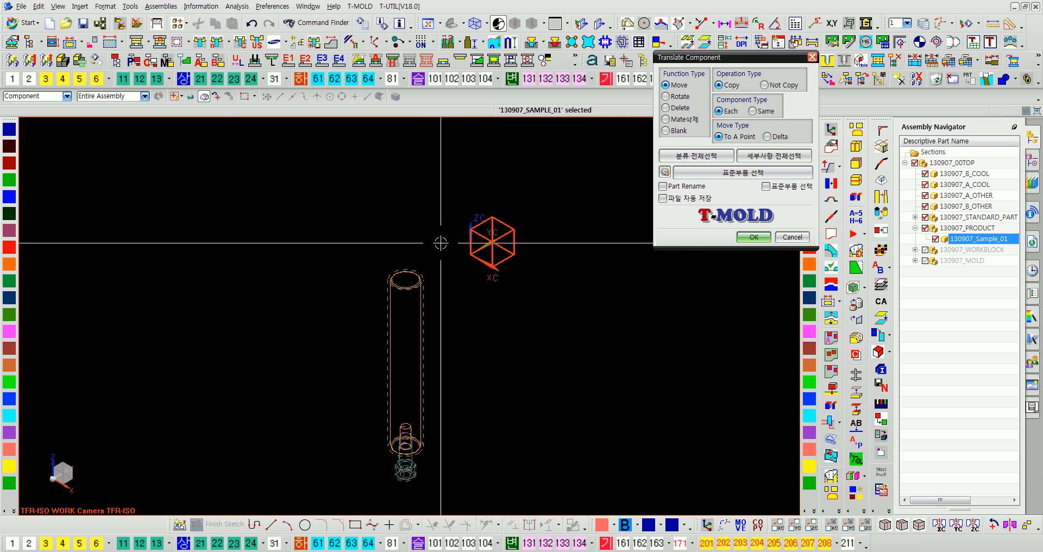
pyautogui.click(791, 237)
# Start Translate Component again with 표준부품 선택 on and select the support pillar assembly, viewed from above.
pyautogui.click(297, 42)
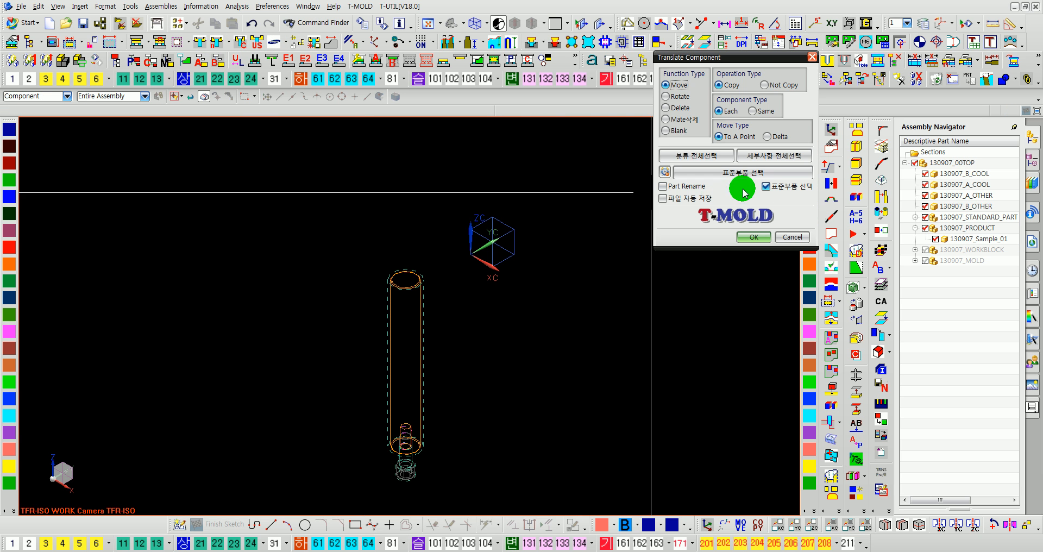
pyautogui.click(417, 323)
pyautogui.press('F8')
pyautogui.scroll(-4, 378, 307)
pyautogui.scroll(-1, 378, 307)
# Try the Not Copy operation and Same component type, and restore Copy with Each and 파일 자동 저장 off.
pyautogui.click(770, 85)
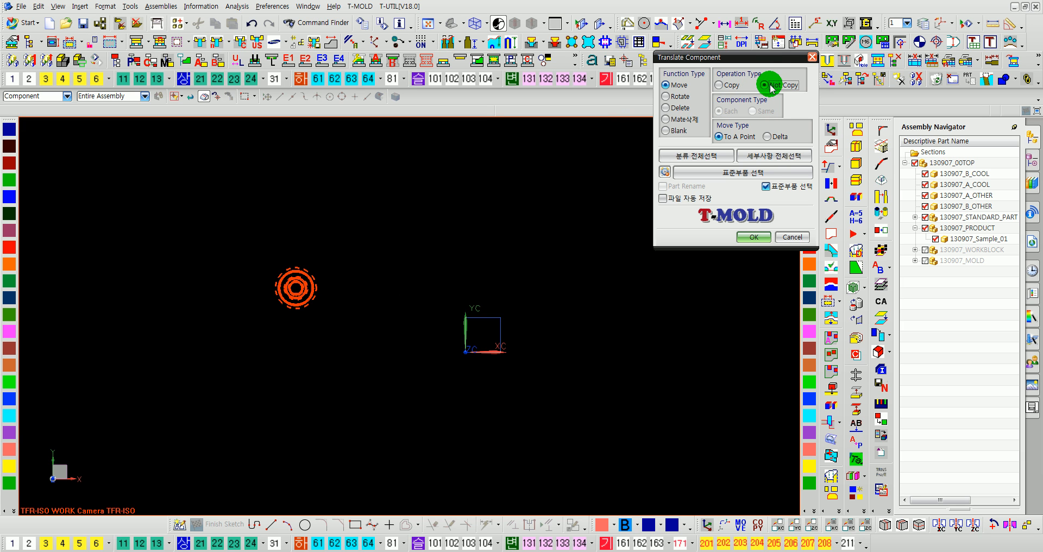
pyautogui.click(736, 87)
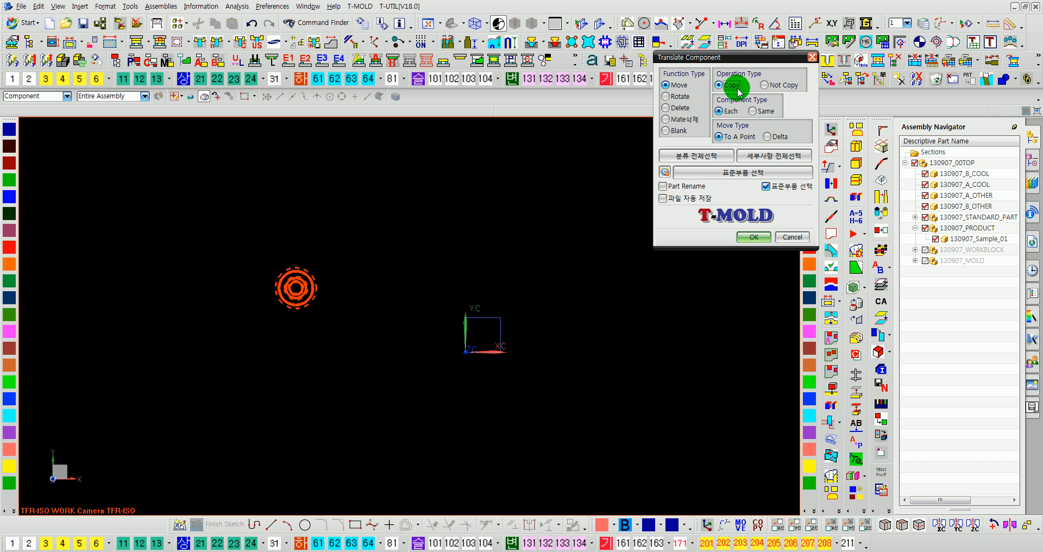
pyautogui.click(765, 85)
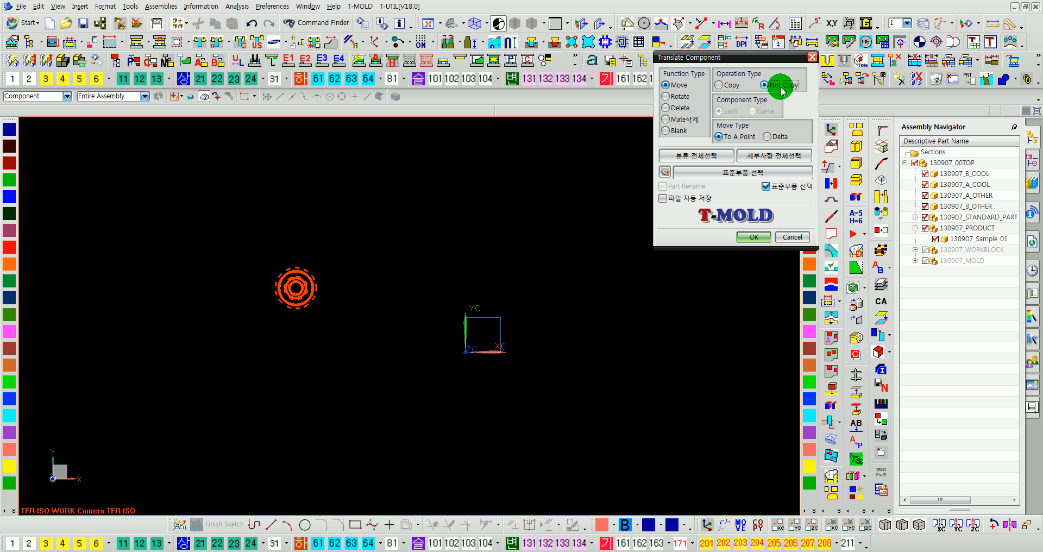
pyautogui.click(736, 87)
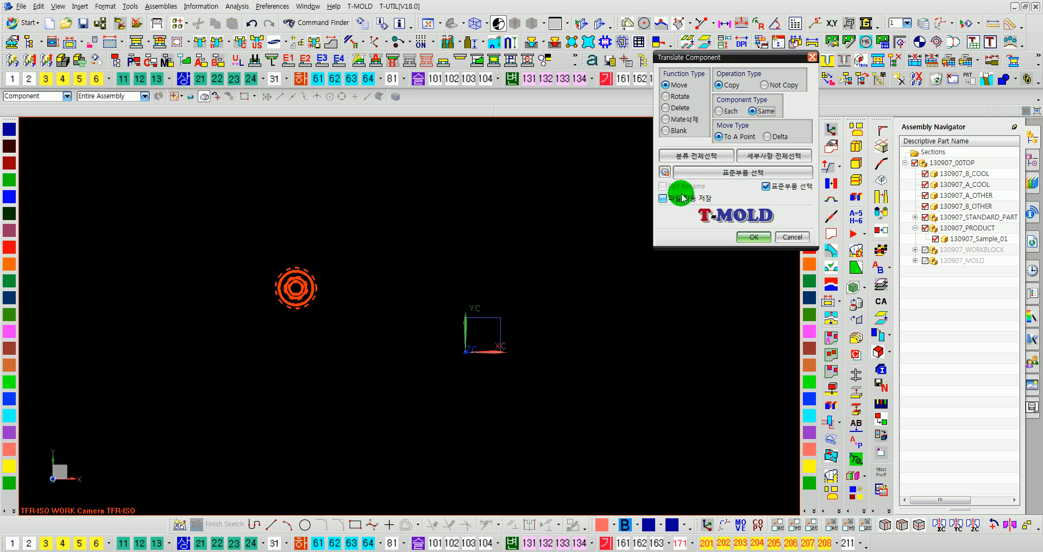
pyautogui.click(720, 111)
pyautogui.click(663, 198)
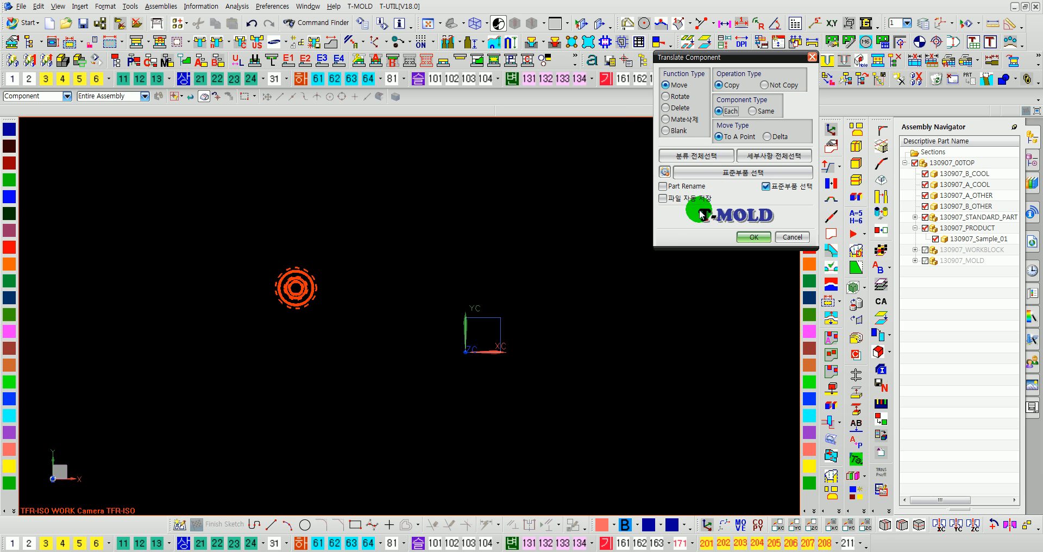
# Set the move type to Delta, accept the settings and deal with the unsaved-part warning to open the Delta Transformations input.
pyautogui.click(768, 136)
pyautogui.click(754, 237)
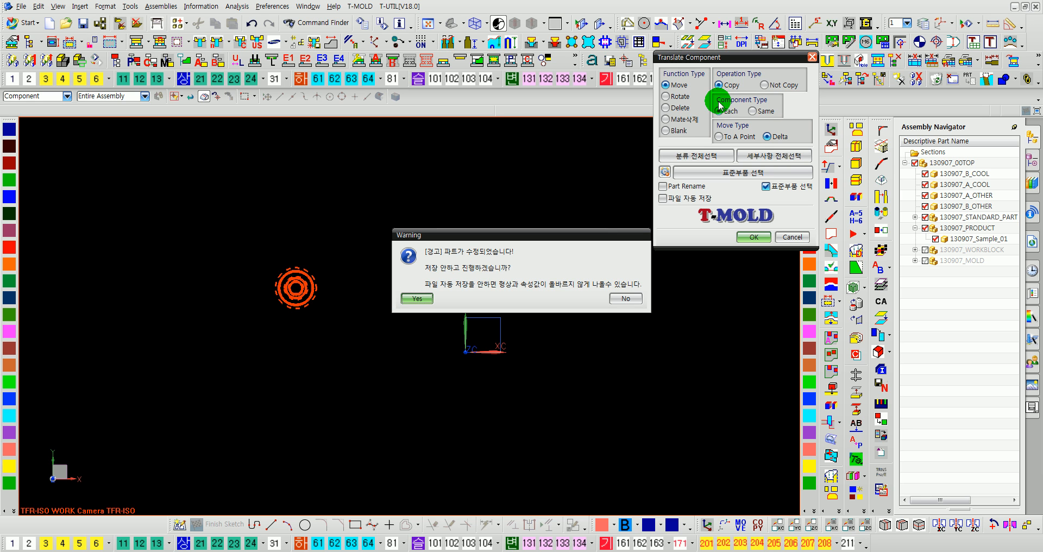
pyautogui.click(424, 303)
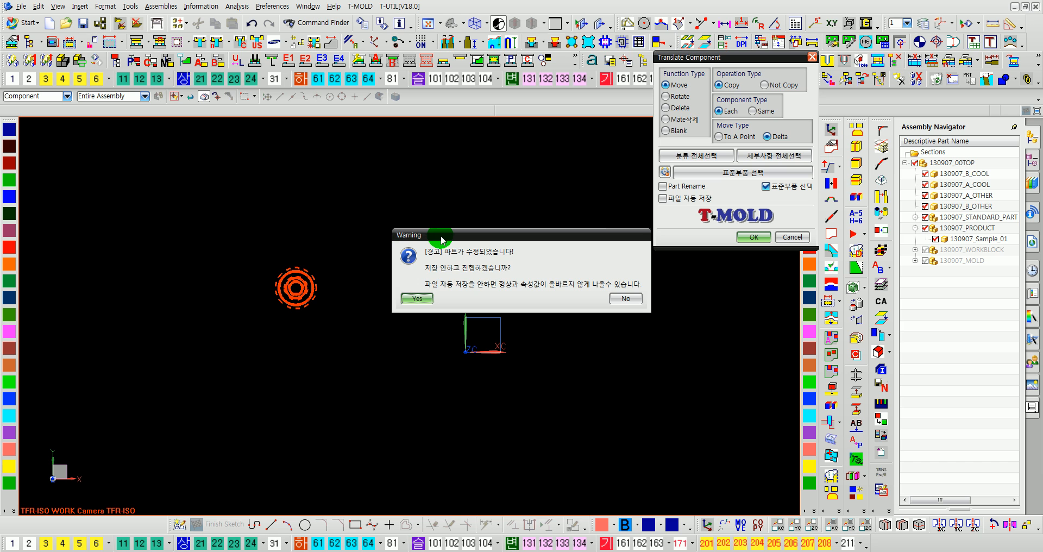
pyautogui.moveTo(433, 235); pyautogui.dragTo(218, 133)
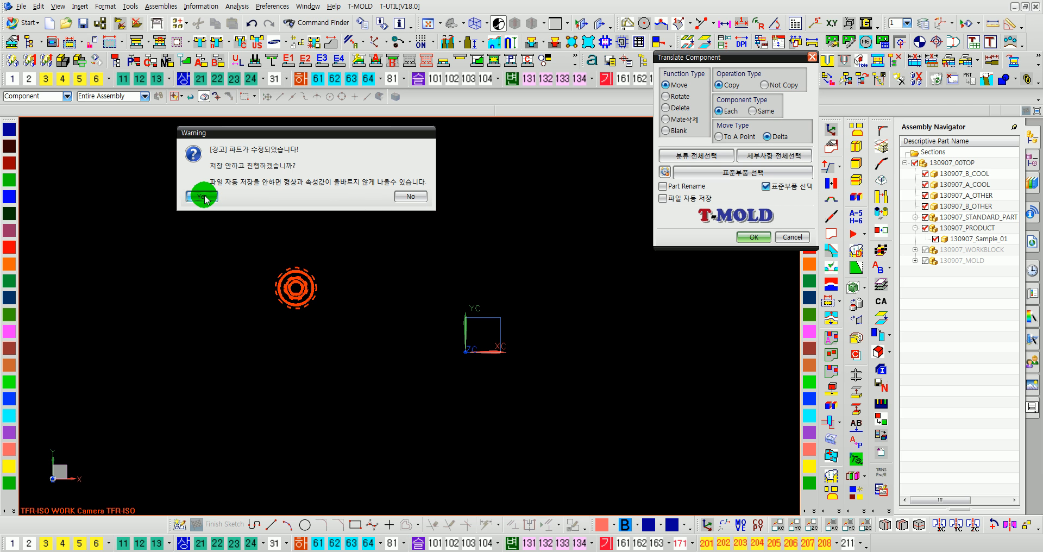
pyautogui.click(409, 197)
pyautogui.click(479, 287)
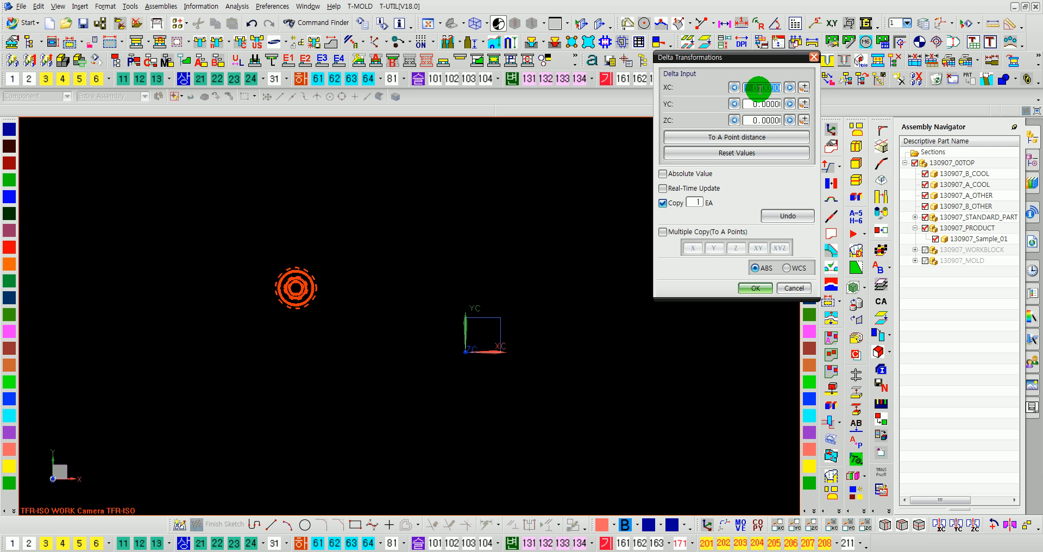
# Copy the support pillar twice along XC with a delta of 60 mm each, and leave Translate Component.
pyautogui.click(789, 88)
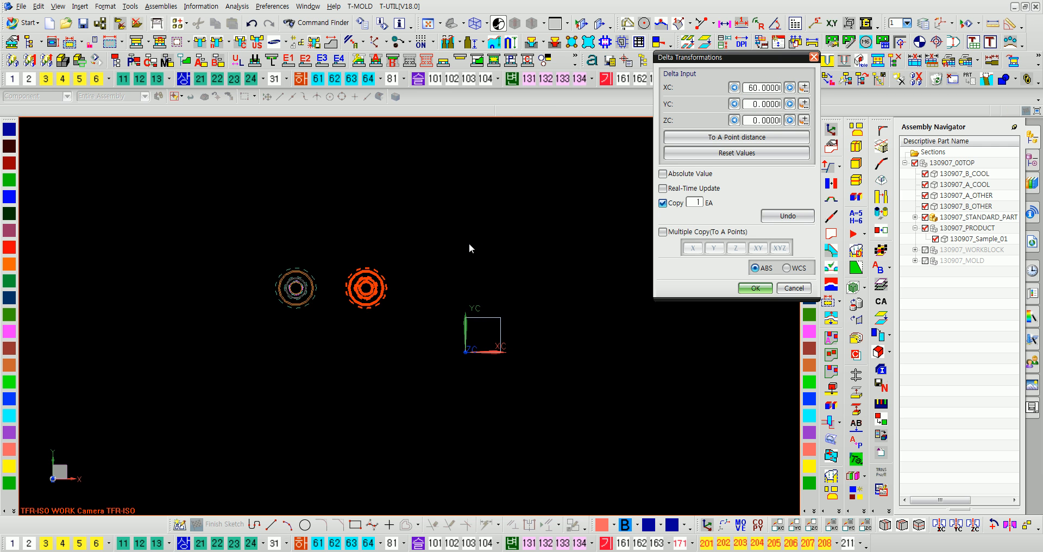
pyautogui.scroll(2, 391, 287)
pyautogui.click(789, 88)
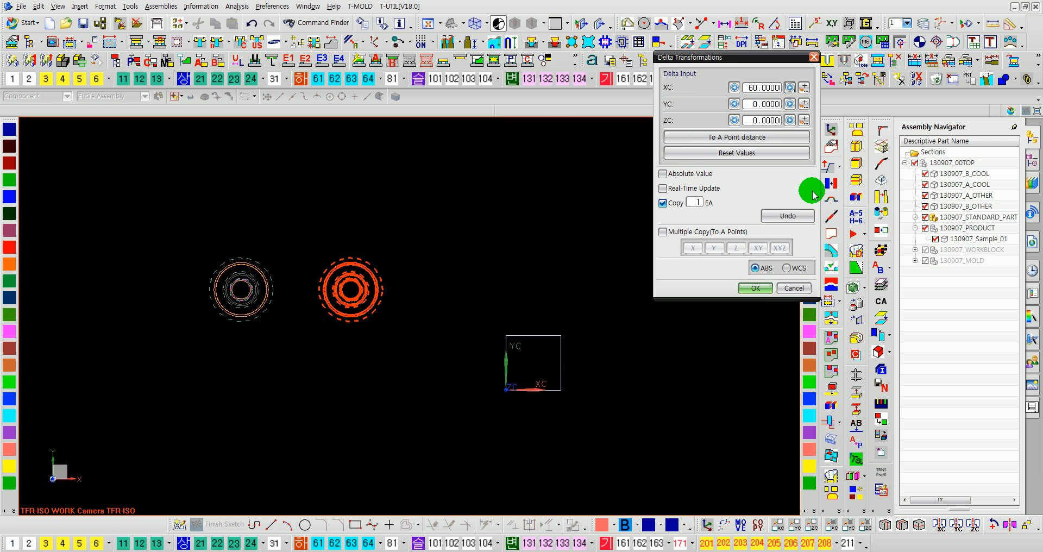
pyautogui.click(811, 291)
pyautogui.scroll(-2, 394, 375)
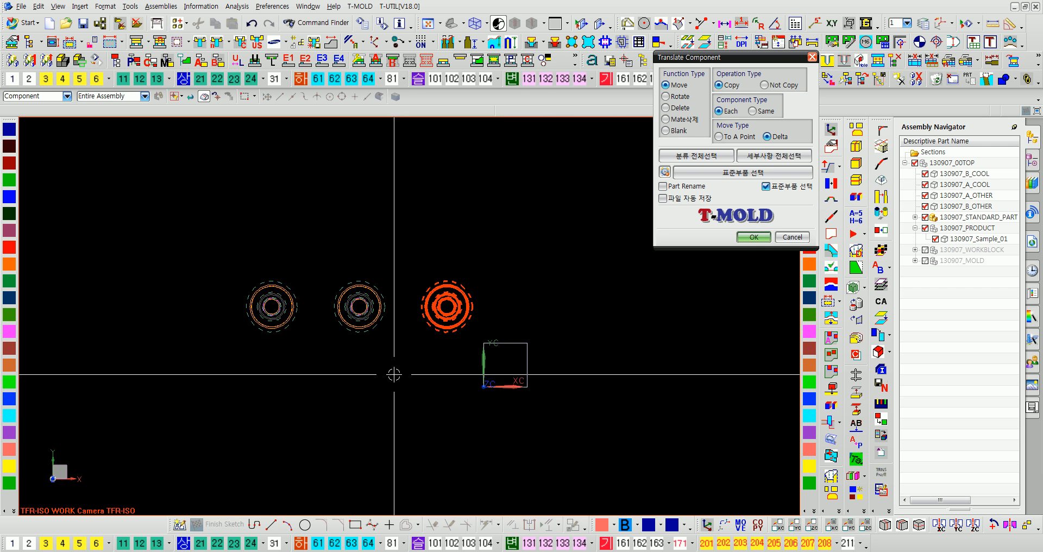
pyautogui.click(770, 239)
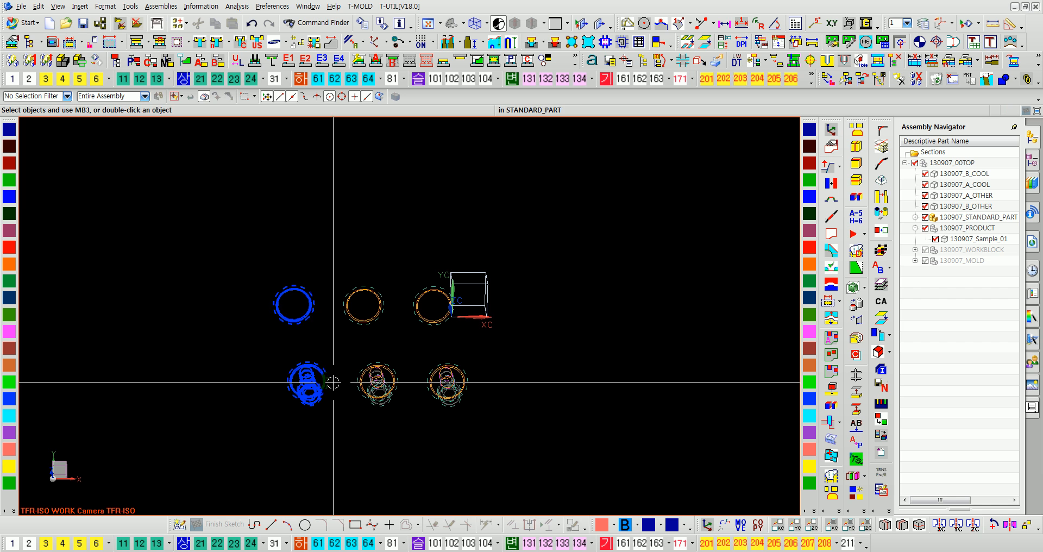
# Refresh the display and edit the leftmost support pillar, changing its index to D-050.
pyautogui.hotkey('alt', 'v')
pyautogui.press('o')
pyautogui.press('w')
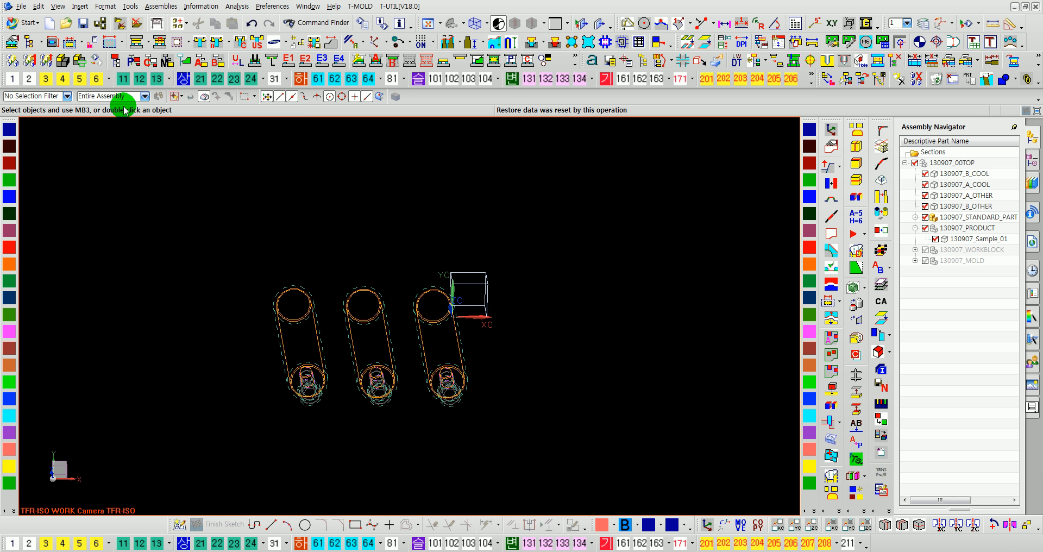
pyautogui.click(207, 49)
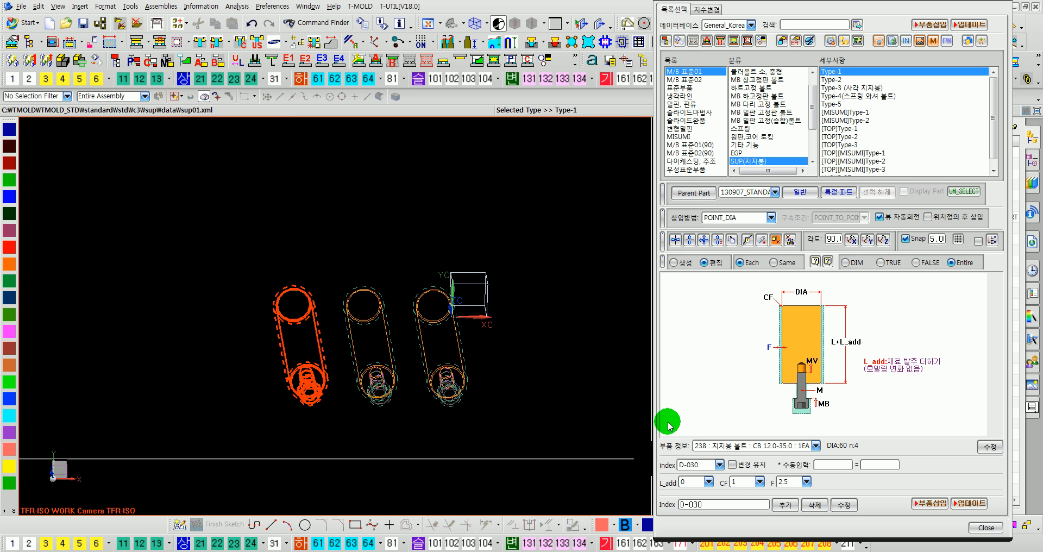
pyautogui.click(703, 465)
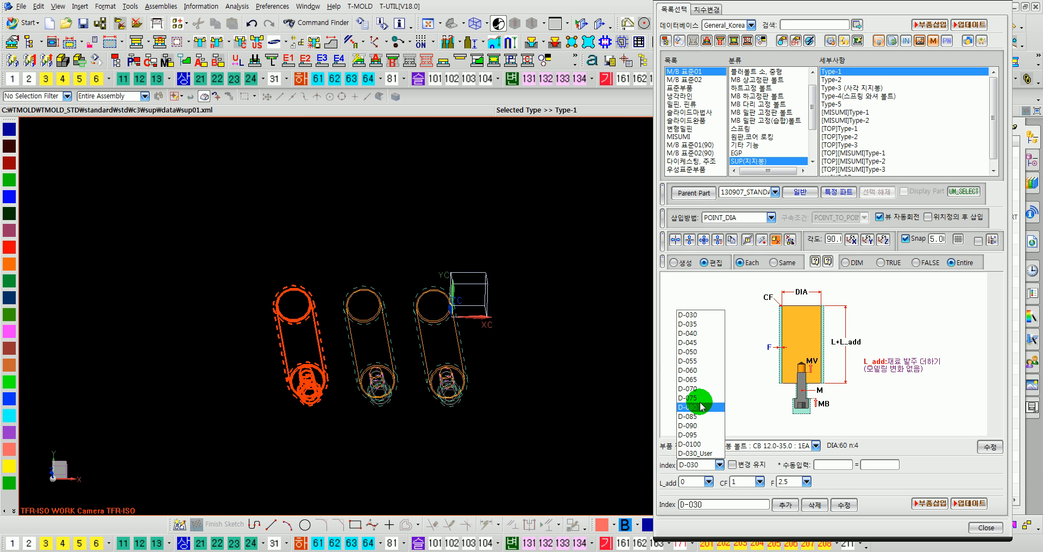
pyautogui.click(687, 351)
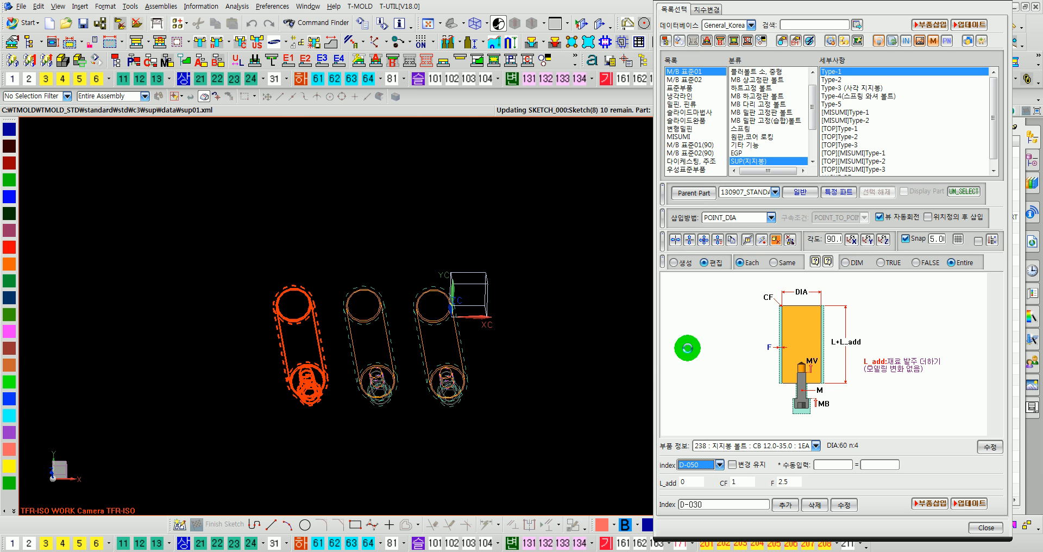
pyautogui.middleClick(469, 433)
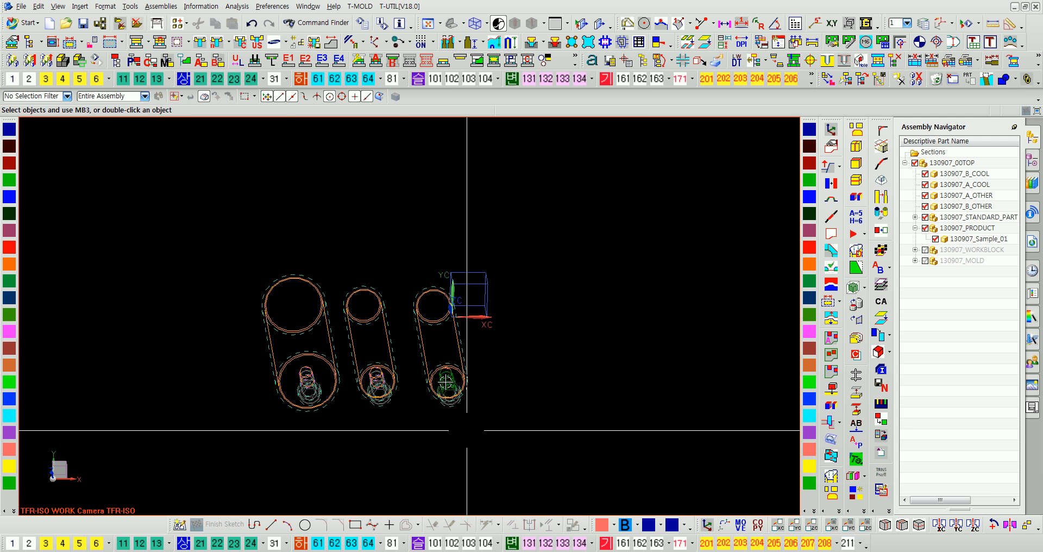
# Copy the D-050 pillar with a delta of 50 mm in YC, leave Translate Component and return to the top view.
pyautogui.click(296, 41)
pyautogui.click(710, 156)
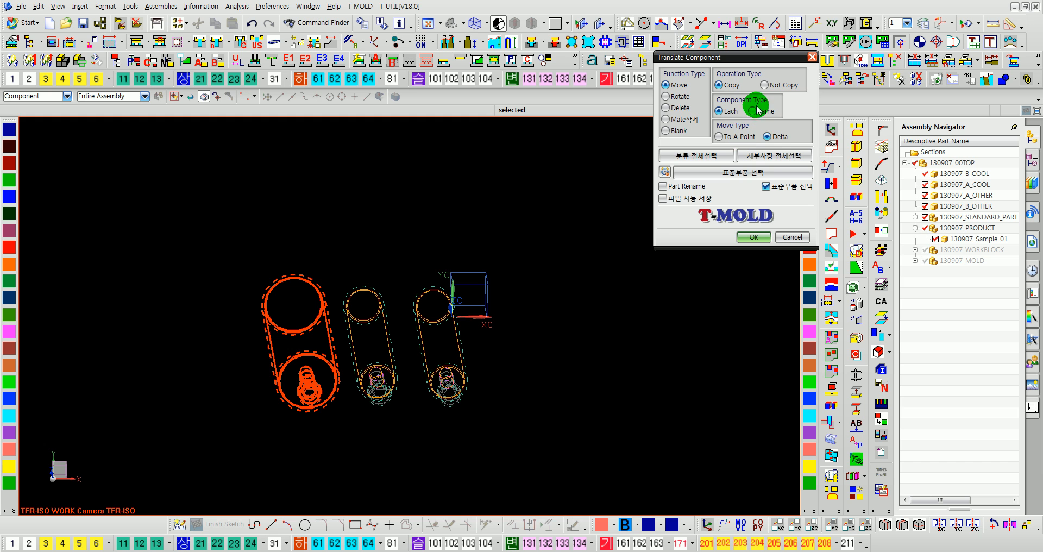
pyautogui.click(734, 237)
pyautogui.click(414, 299)
pyautogui.click(421, 301)
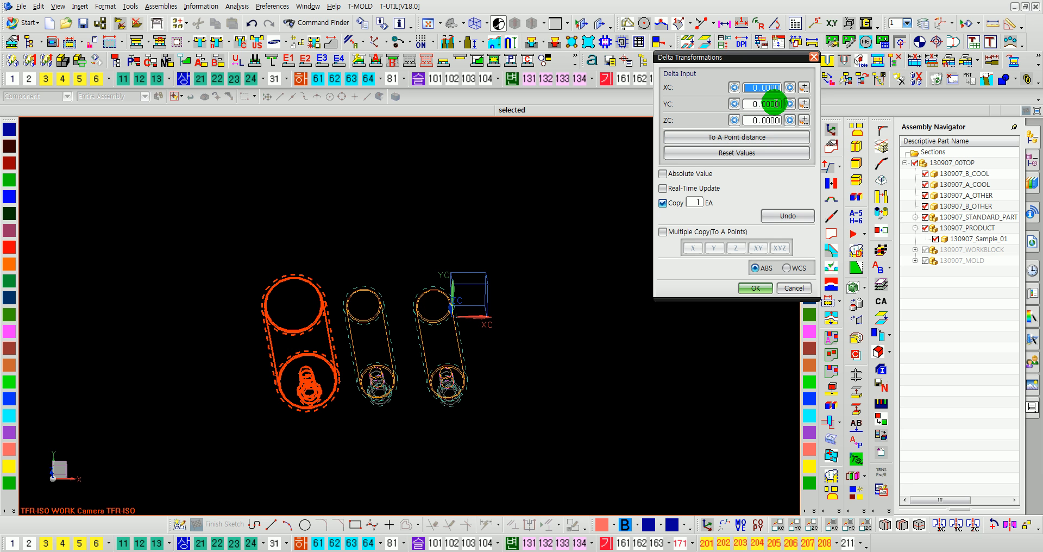
pyautogui.write('5')
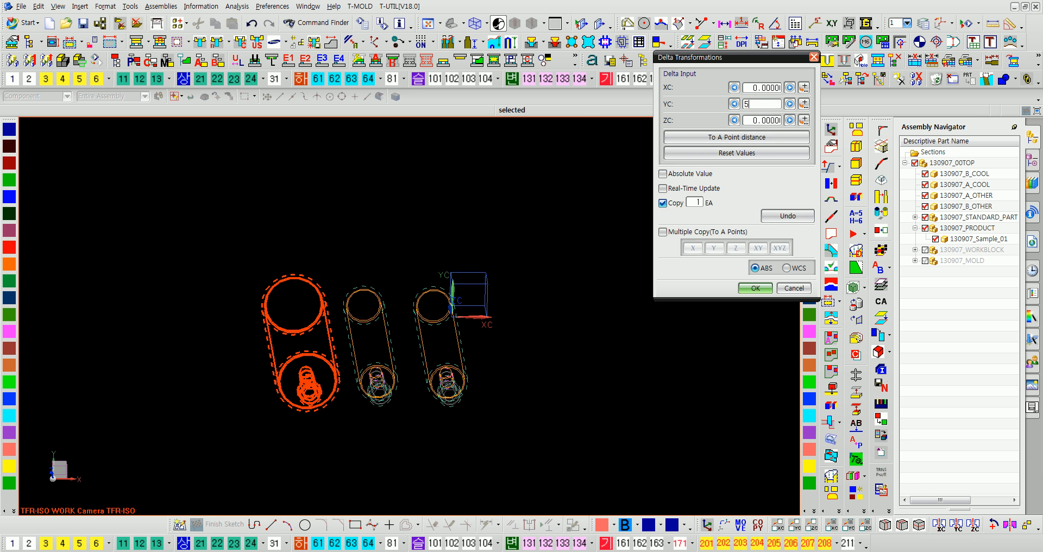
pyautogui.write('0')
pyautogui.press('Return')
pyautogui.moveTo(344, 256); pyautogui.dragTo(352, 282, button='middle')
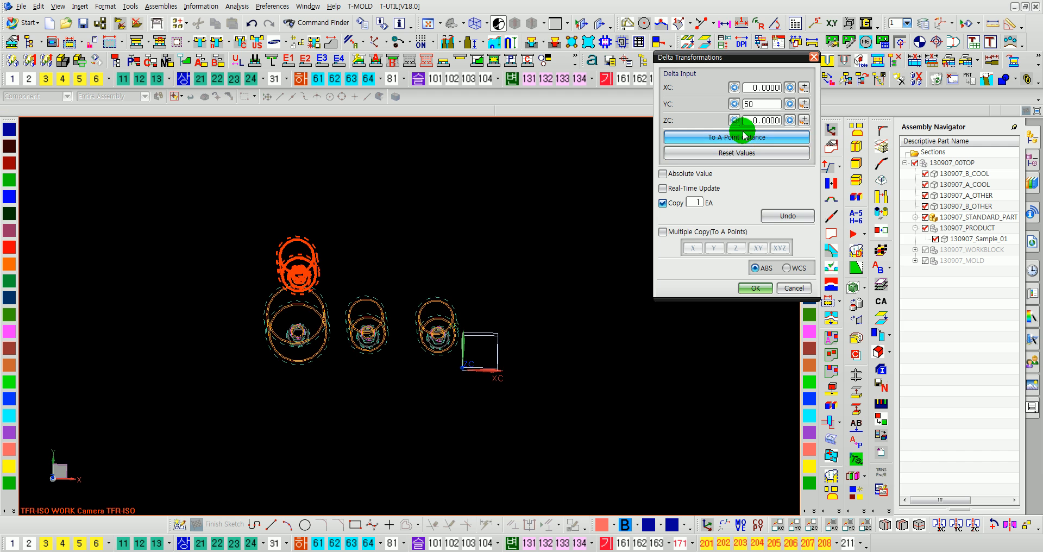
pyautogui.click(809, 290)
pyautogui.press('Escape')
pyautogui.press('F8')
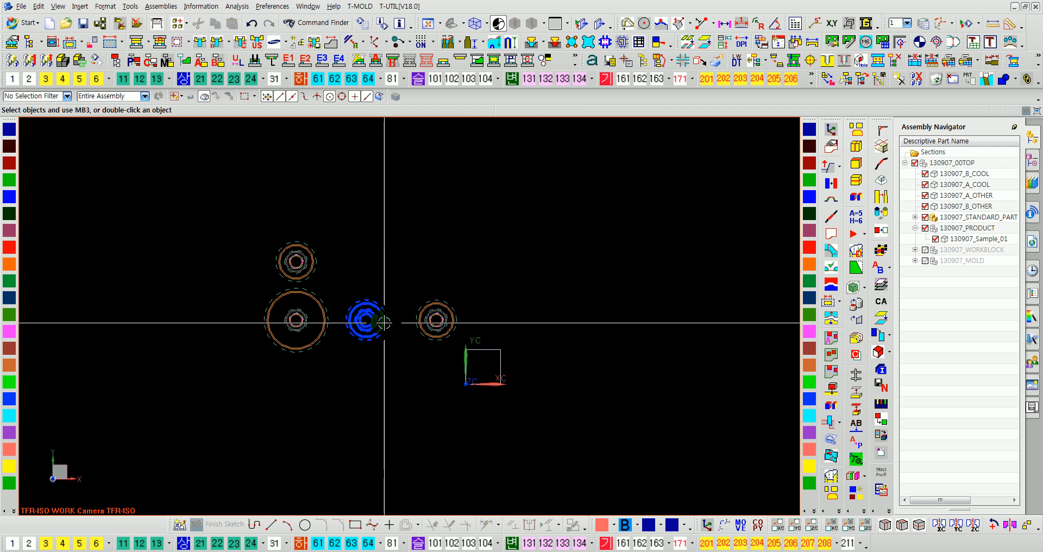
# Try the Delete function with 완전 삭제 on the pillar copy above the D-050 pillar, and decline the removal.
pyautogui.scroll(2, 384, 322)
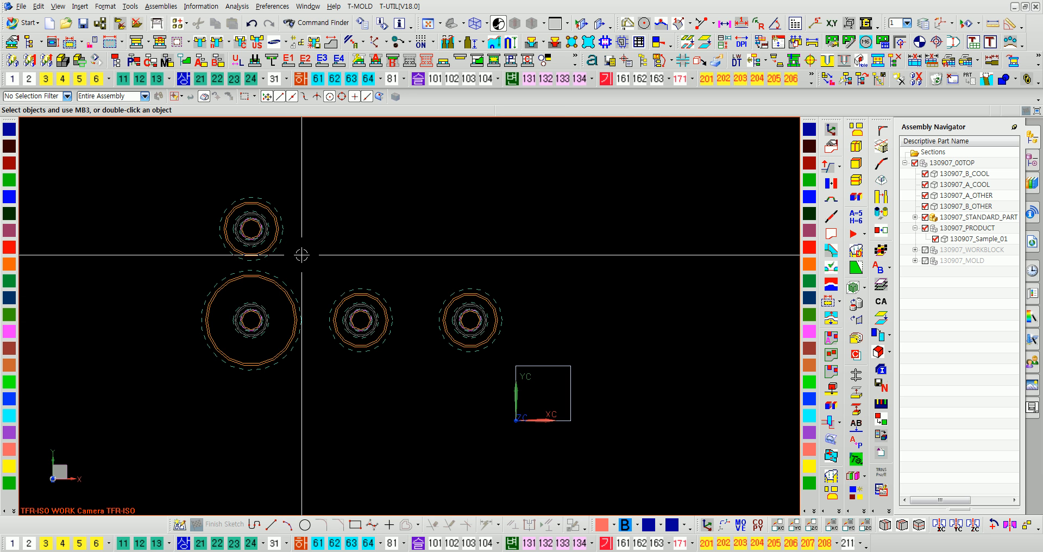
pyautogui.click(297, 44)
pyautogui.click(272, 238)
pyautogui.click(678, 108)
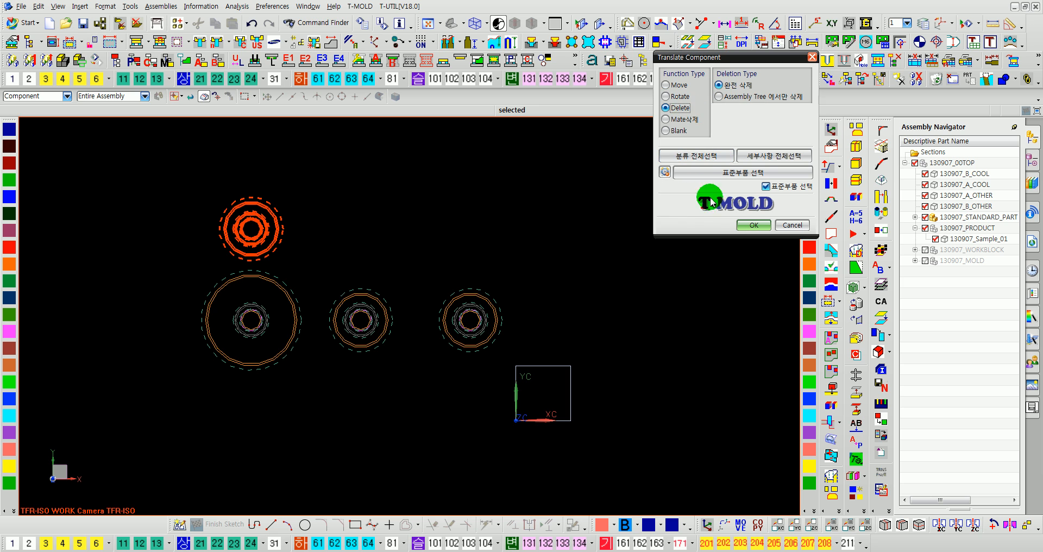
pyautogui.click(752, 226)
pyautogui.click(491, 288)
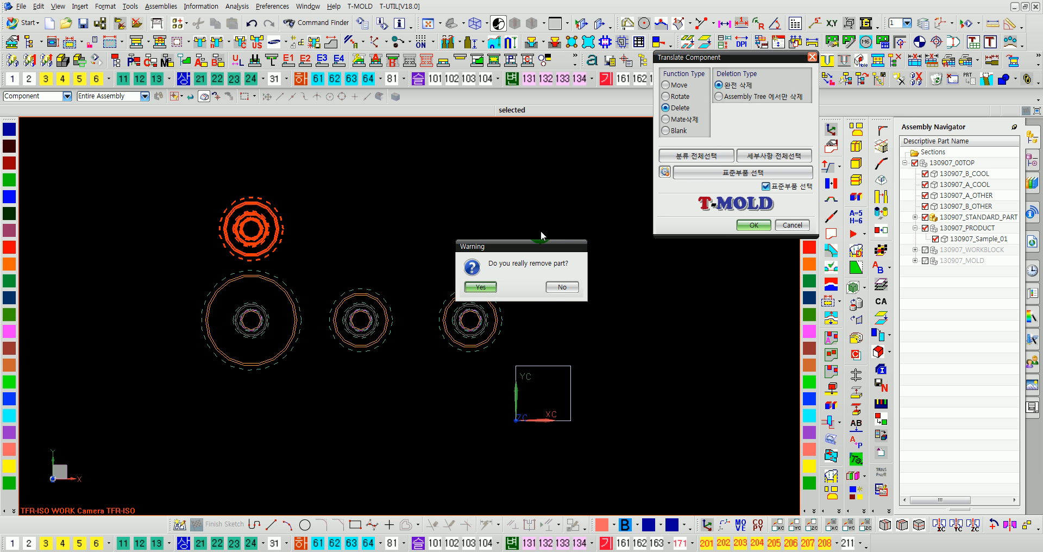
pyautogui.click(551, 289)
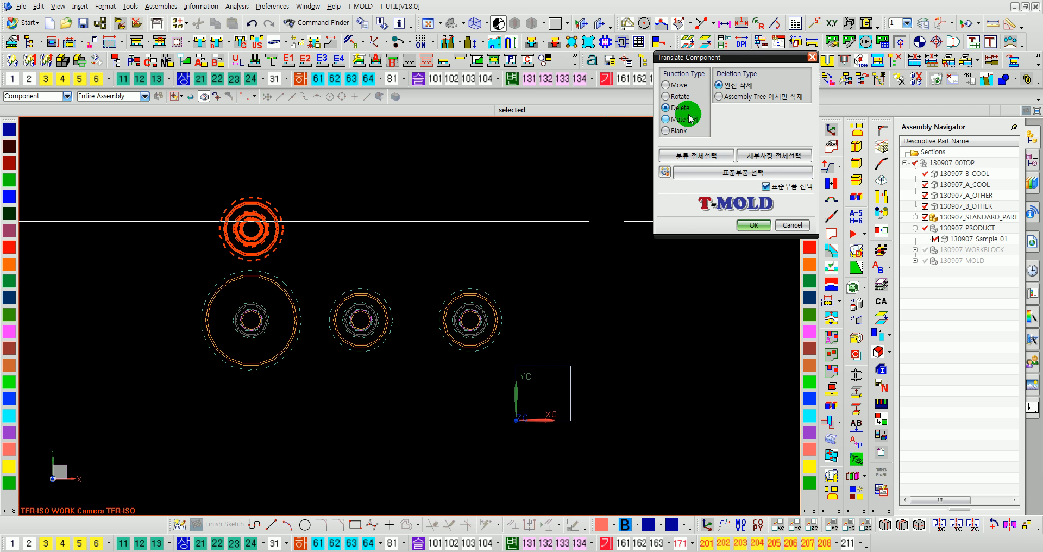
# Try the Assembly Tree 에서만 삭제 option, then restore 완전 삭제 and delete the upper pillar copy.
pyautogui.click(742, 90)
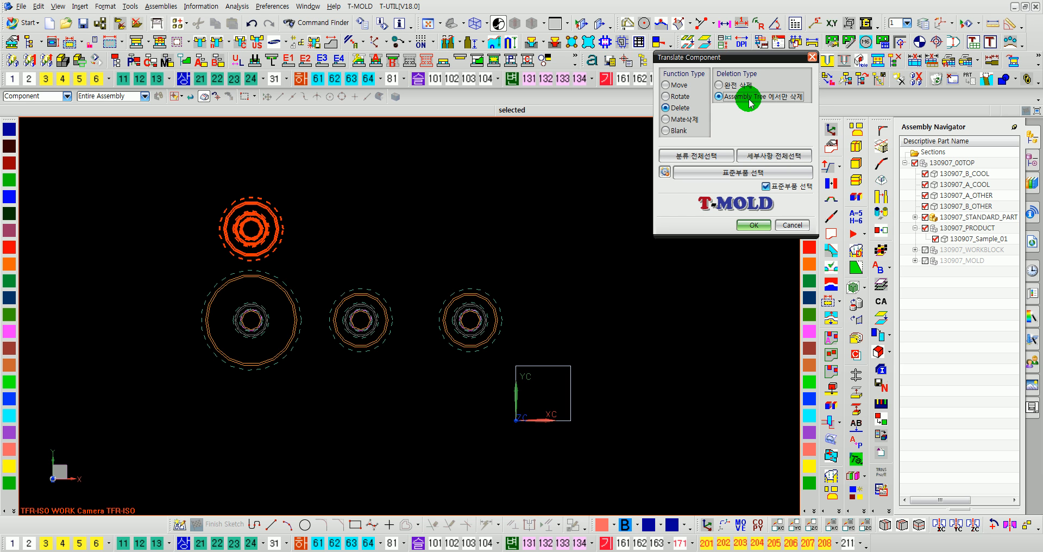
pyautogui.click(676, 86)
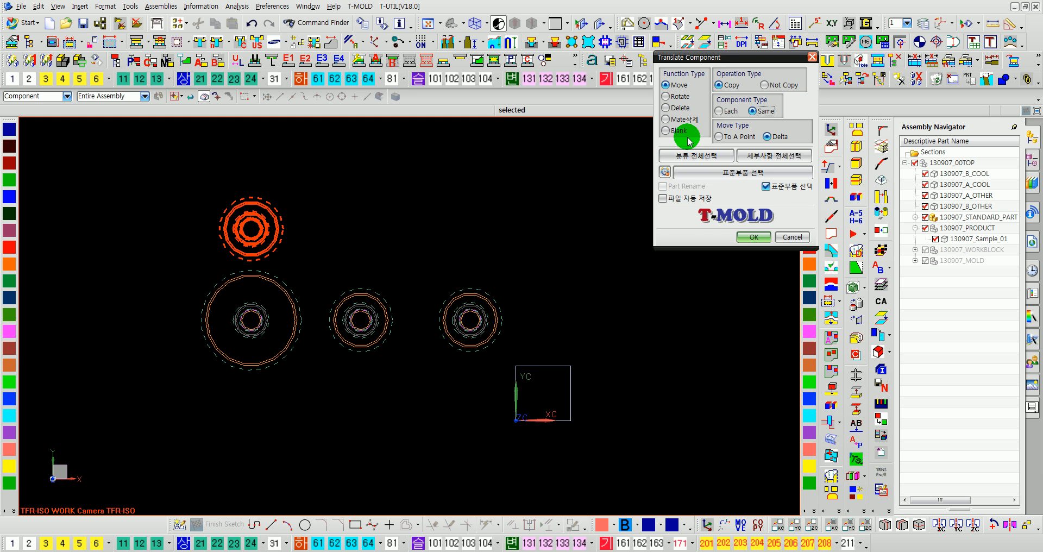
pyautogui.click(676, 108)
pyautogui.click(738, 98)
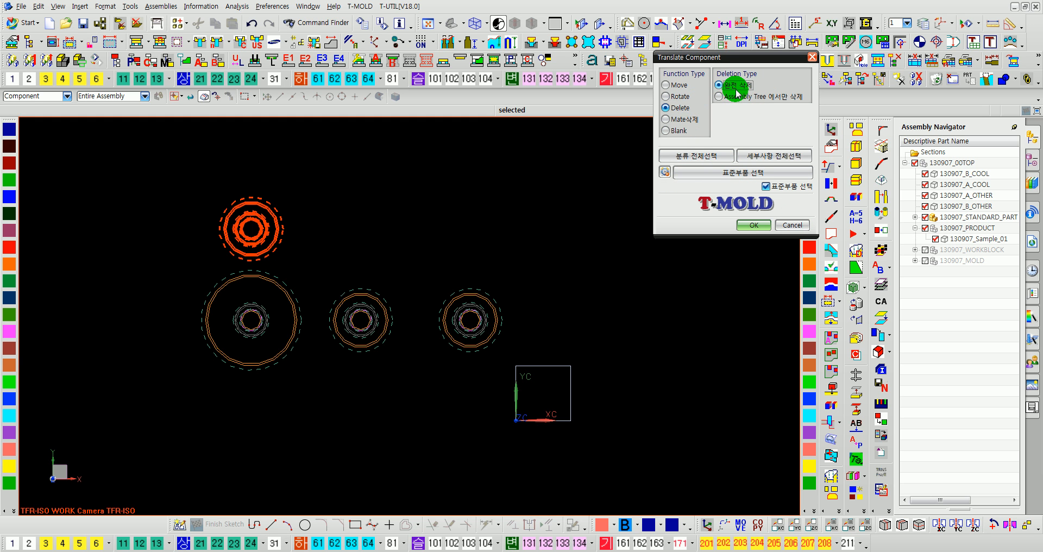
pyautogui.click(740, 227)
pyautogui.press('Return')
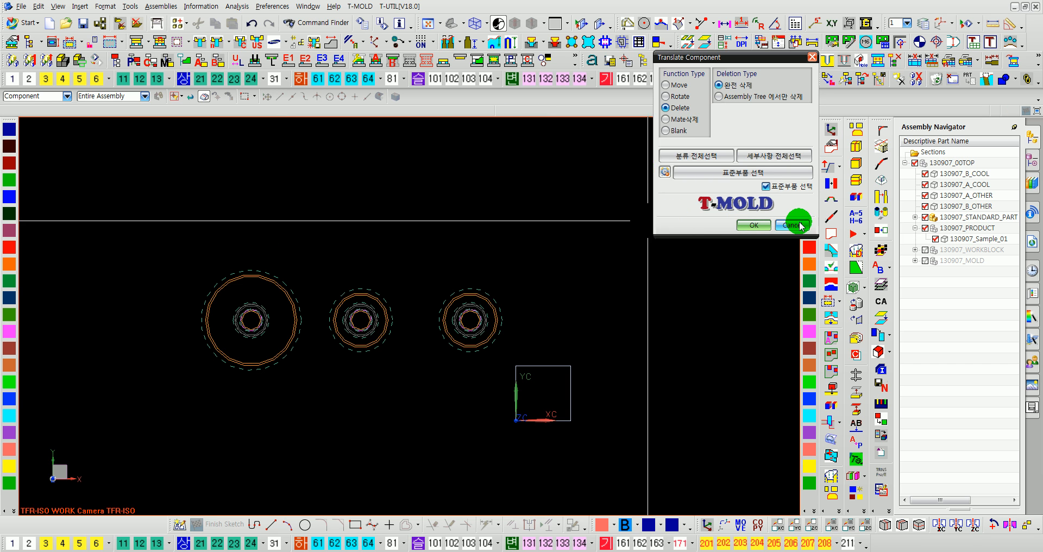
pyautogui.click(747, 225)
# Edit the rightmost of the three support pillars, changing its index to D-060.
pyautogui.scroll(-2, 336, 276)
pyautogui.scroll(1, 256, 166)
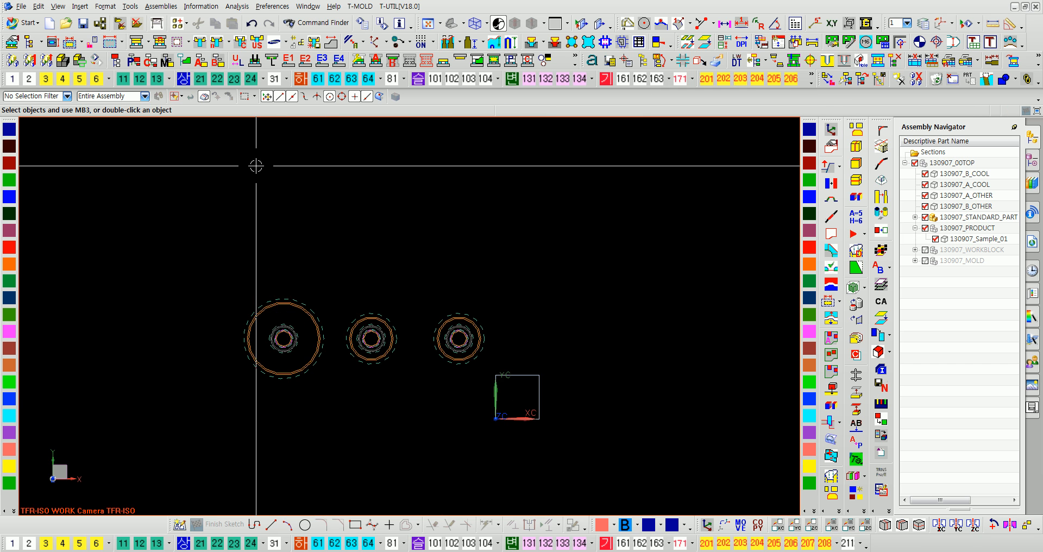
pyautogui.scroll(-1, 221, 272)
pyautogui.click(220, 45)
pyautogui.moveTo(693, 461); pyautogui.dragTo(699, 372)
pyautogui.middleClick(502, 317)
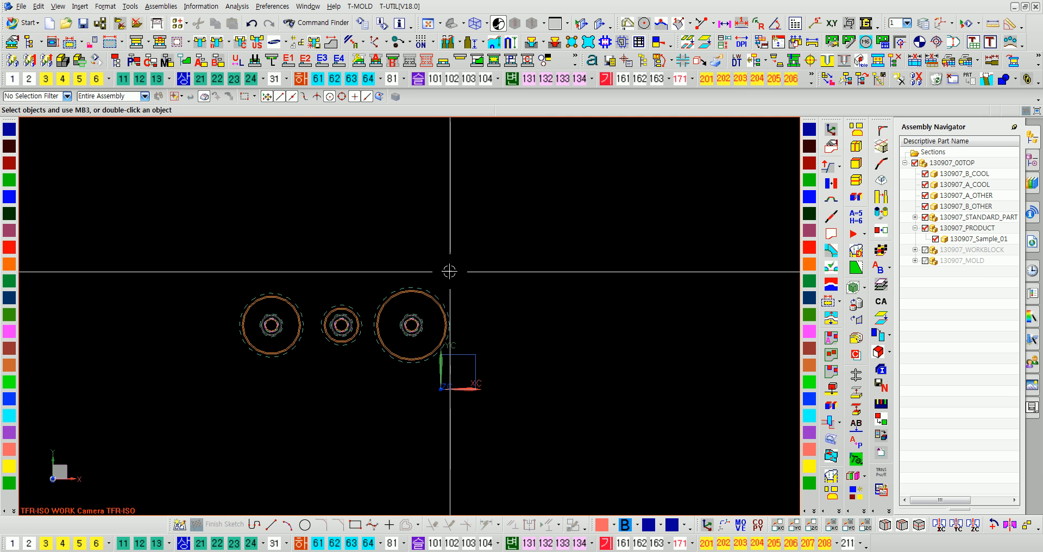
# In Translate Component, select the D-060 pillar, set Move with Copy, Same and Delta, and proceed without saving the modified part.
pyautogui.scroll(1, 445, 270)
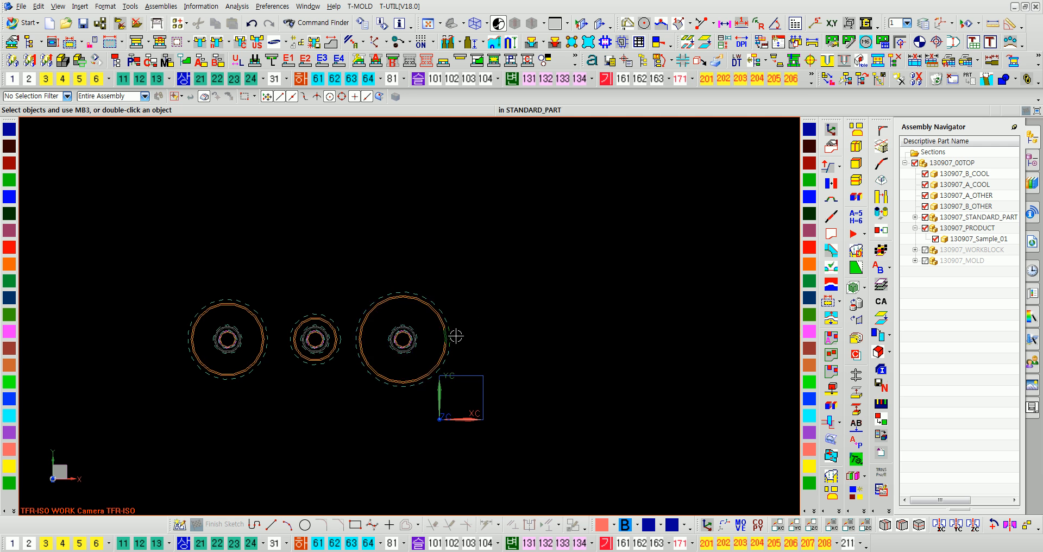
pyautogui.click(213, 44)
pyautogui.click(294, 45)
pyautogui.click(442, 305)
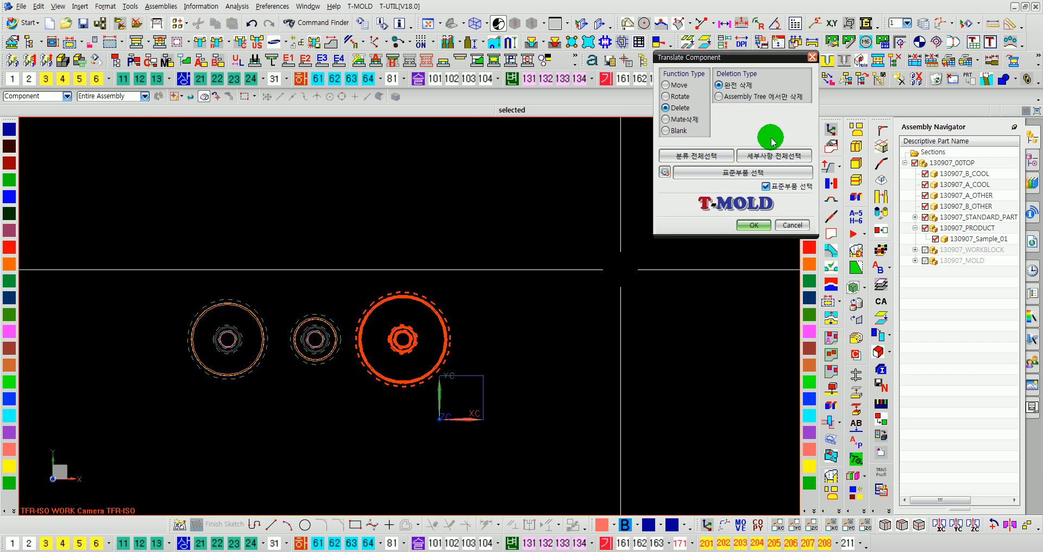
pyautogui.click(679, 85)
pyautogui.click(766, 137)
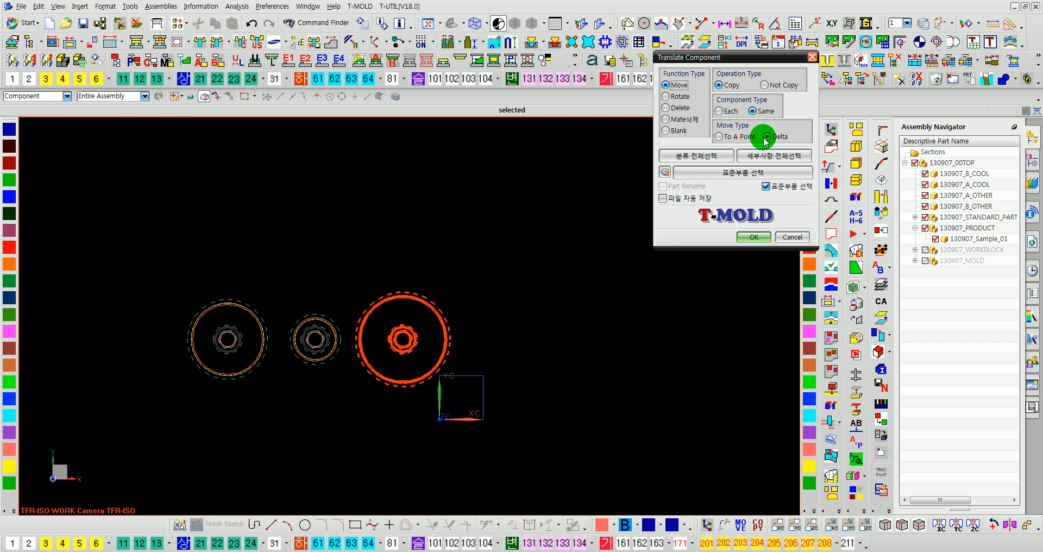
pyautogui.click(756, 238)
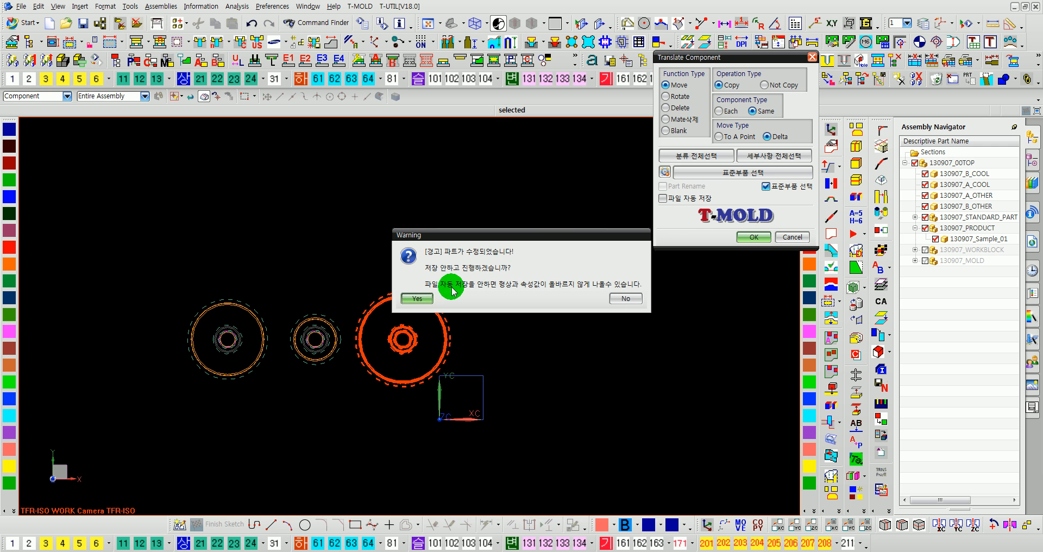
pyautogui.click(417, 298)
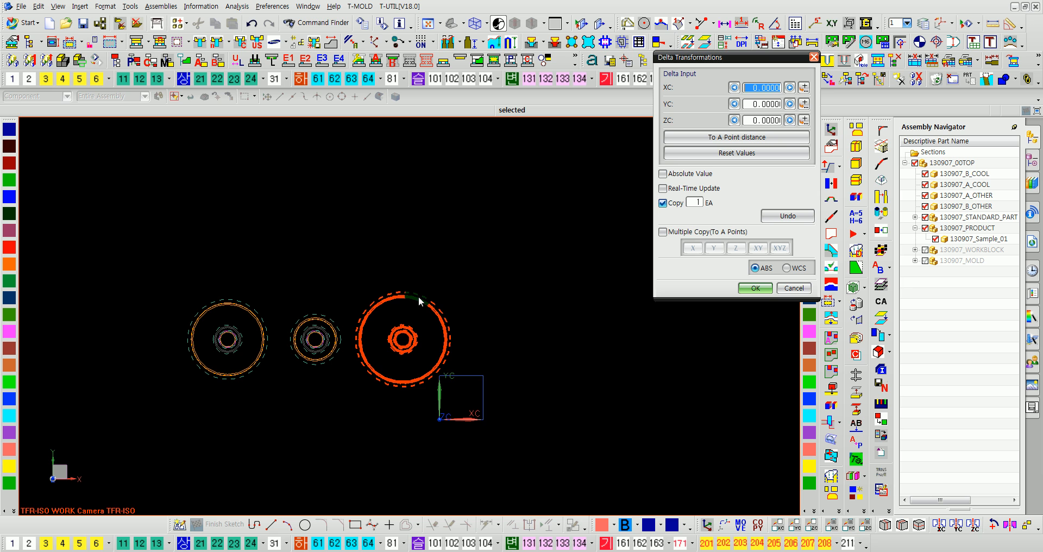
# Copy the D-060 pillar with a delta of 100 mm in YC and leave Translate Component.
pyautogui.click(760, 106)
pyautogui.write('100')
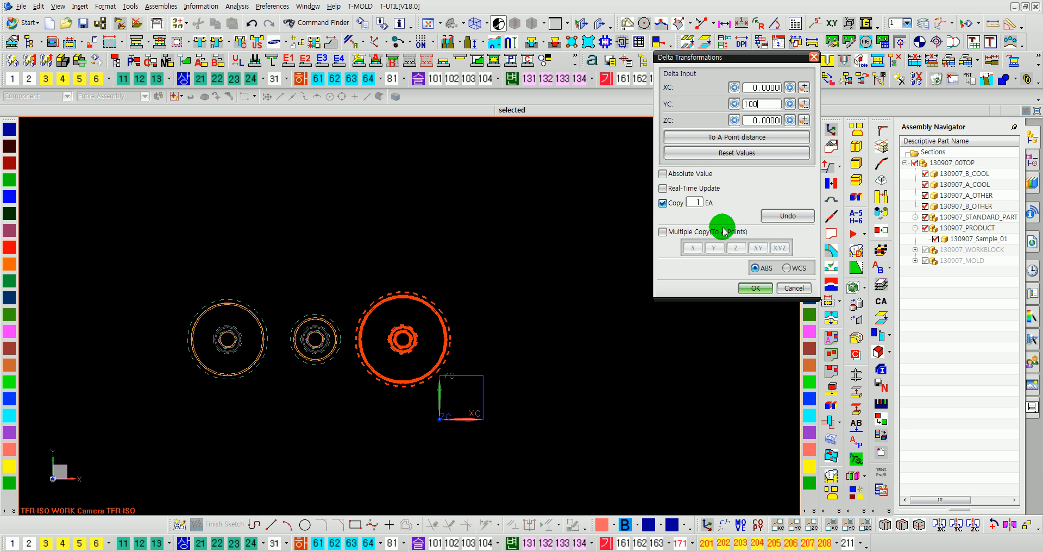
pyautogui.click(757, 288)
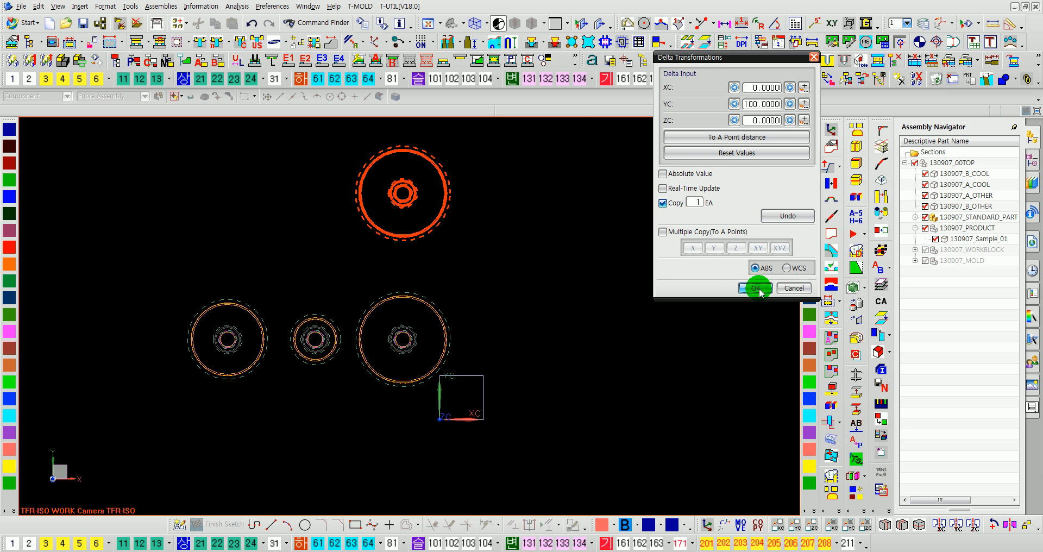
pyautogui.click(795, 288)
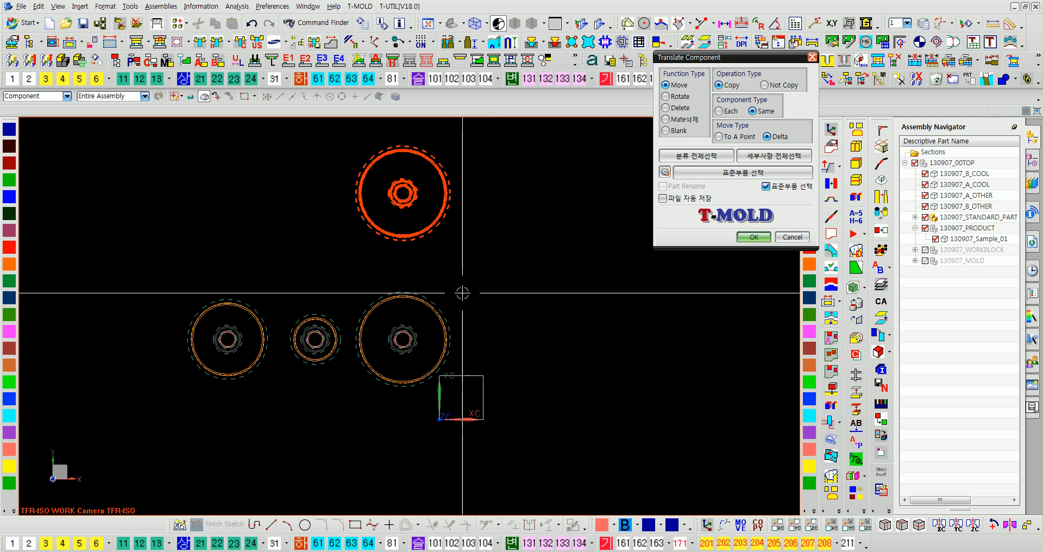
pyautogui.click(799, 239)
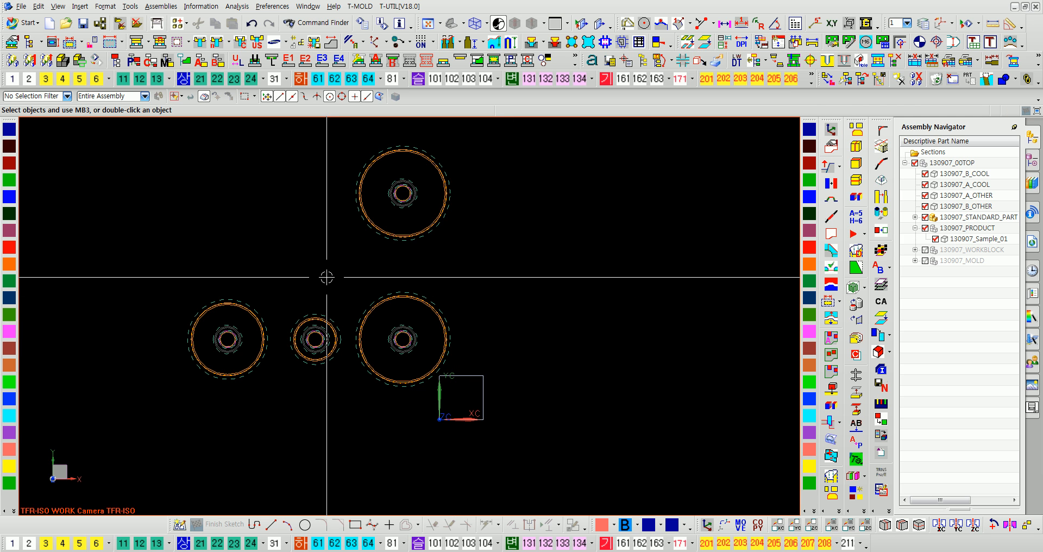
# Copy the leftmost support pillar 30 mm in YC with Translate Component, using Same and Delta and proceeding without saving.
pyautogui.click(238, 46)
pyautogui.click(237, 300)
pyautogui.click(743, 230)
pyautogui.click(749, 239)
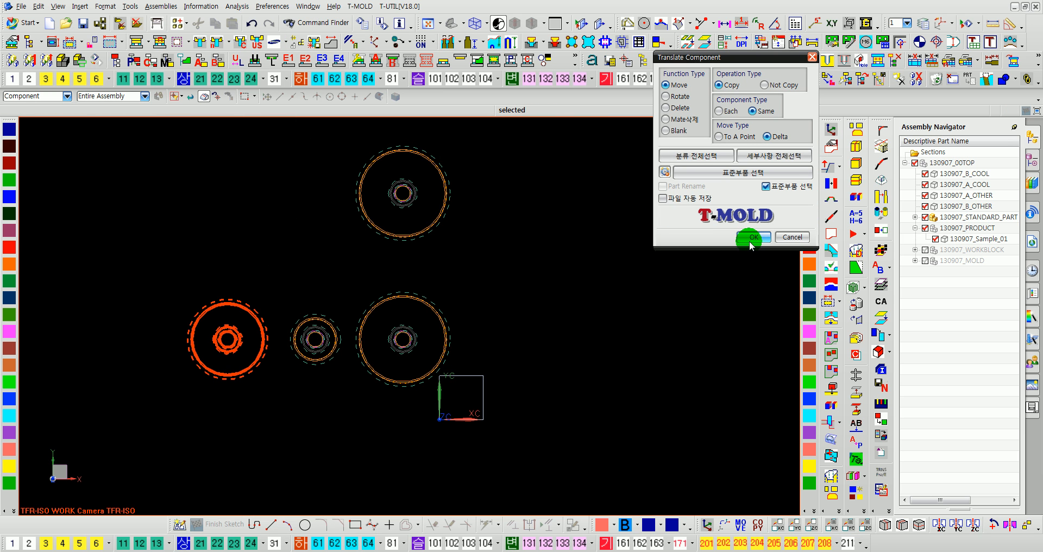
pyautogui.click(417, 300)
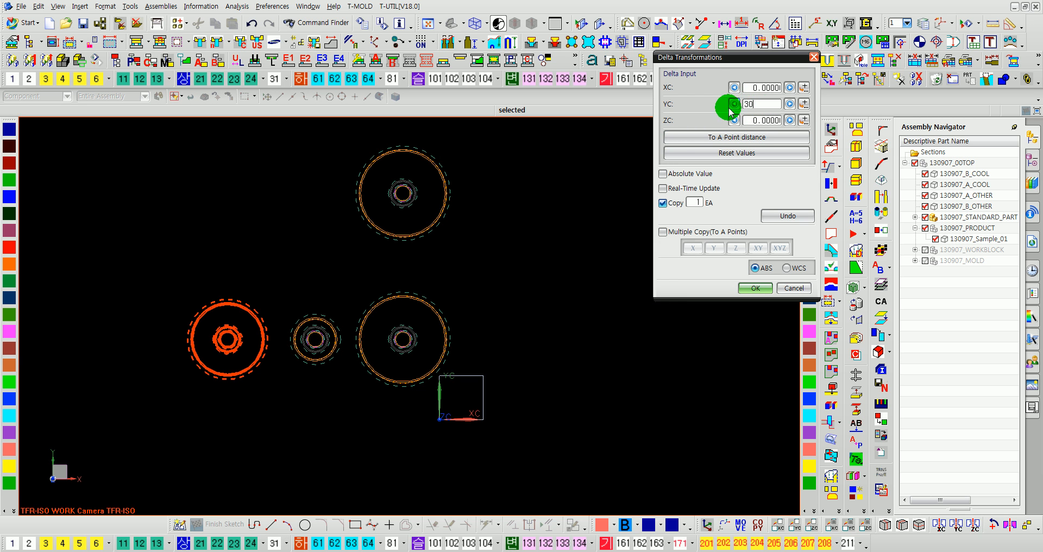
pyautogui.click(789, 104)
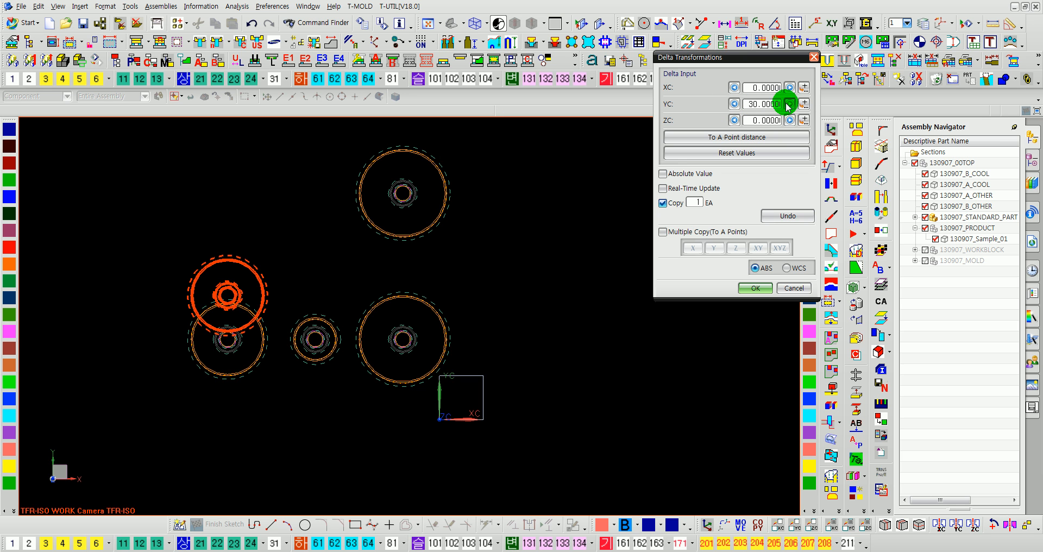
pyautogui.click(755, 288)
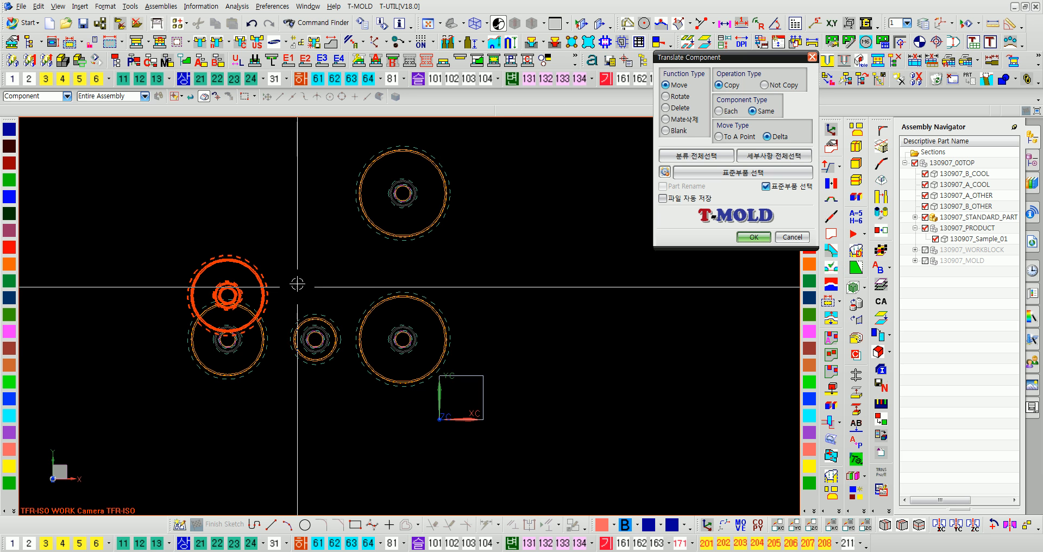
# Edit the small D-030 support pillar, moving it to X=160, Y=110 and changing its index to D-055.
pyautogui.click(217, 40)
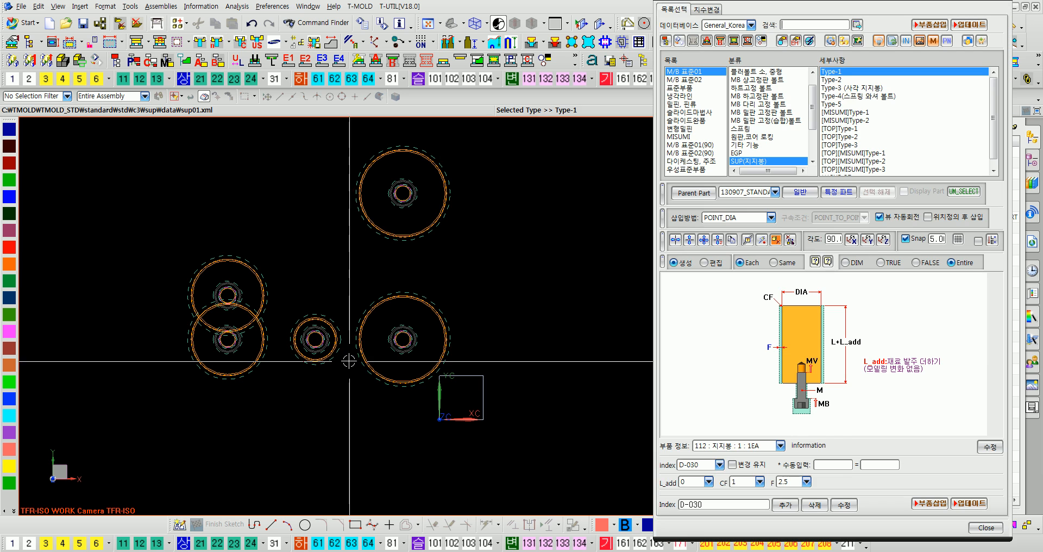
pyautogui.click(331, 357)
pyautogui.click(702, 468)
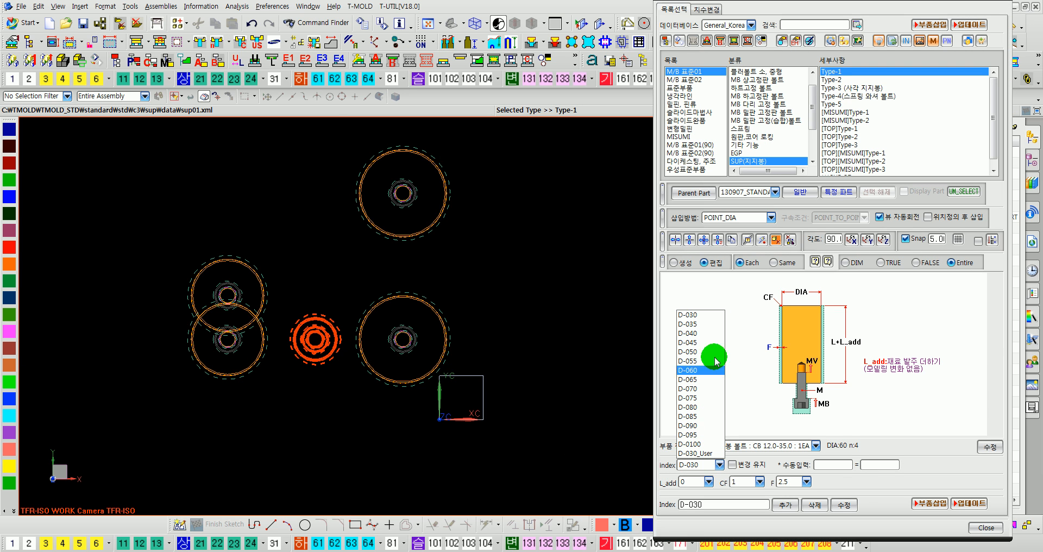
pyautogui.click(680, 320)
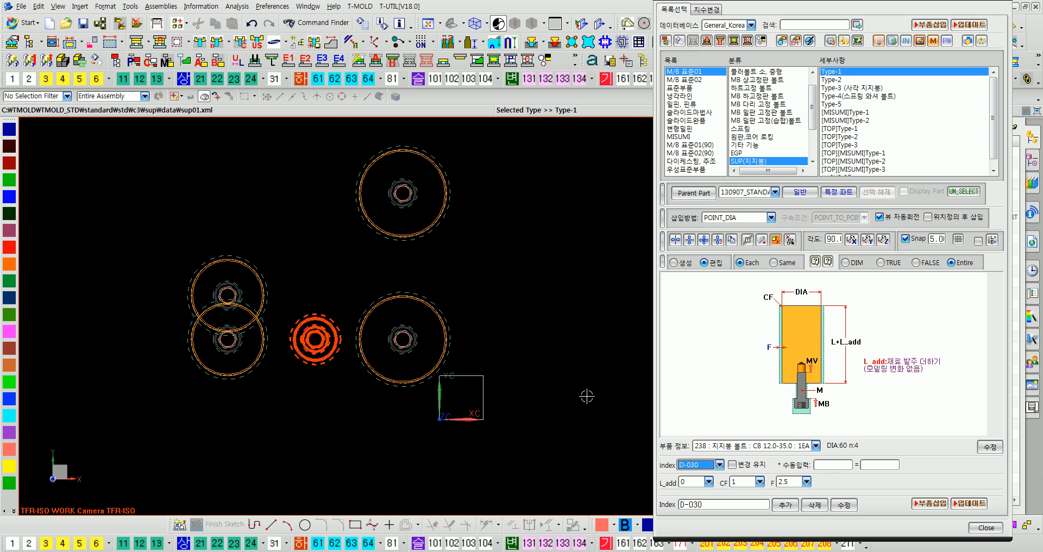
pyautogui.click(702, 240)
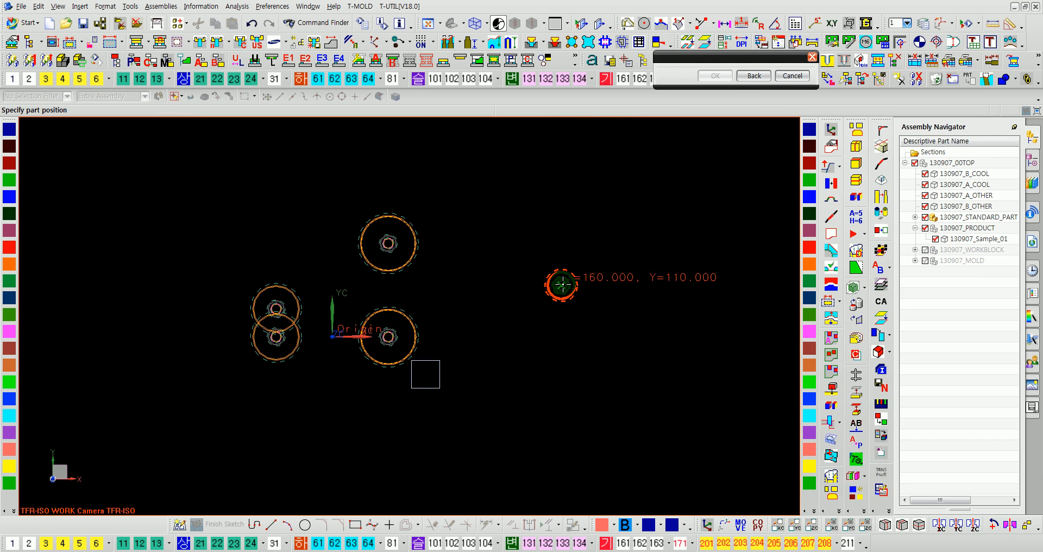
pyautogui.click(799, 274)
pyautogui.click(719, 465)
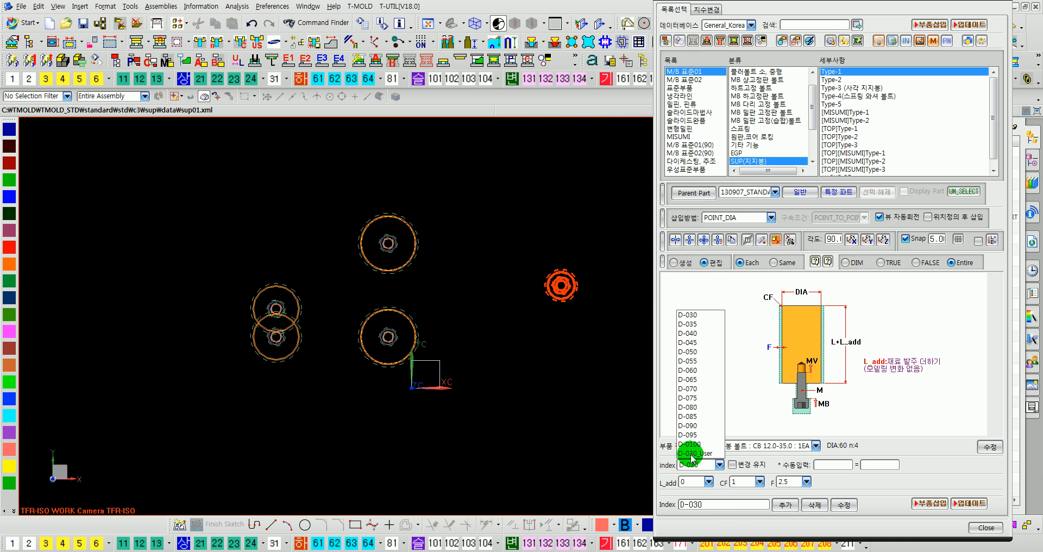
pyautogui.click(689, 371)
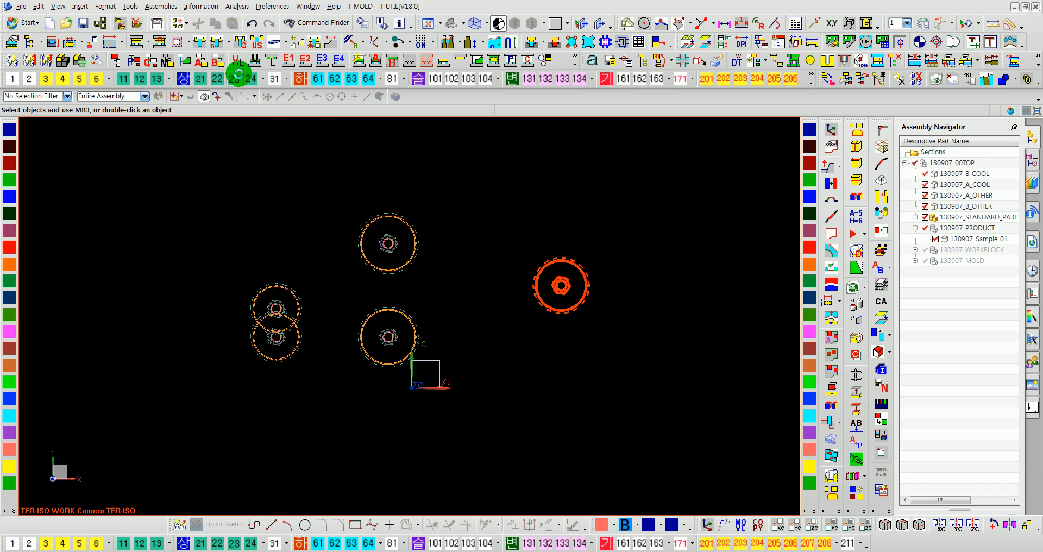
# In Translate Component, select the relocated pillar, set Move with Copy, Each and Delta, and proceed without saving the modified part.
pyautogui.click(286, 43)
pyautogui.click(587, 278)
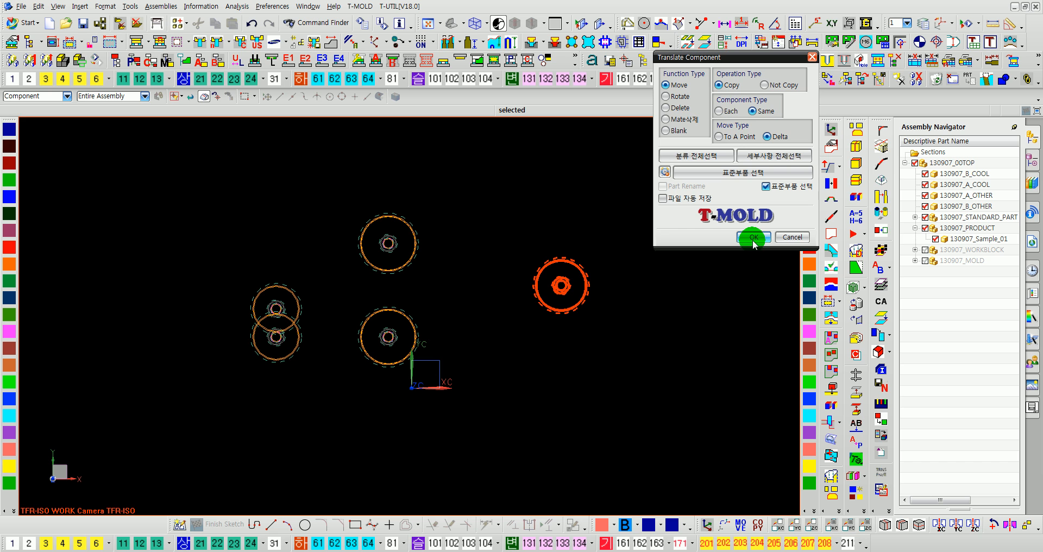
pyautogui.click(720, 112)
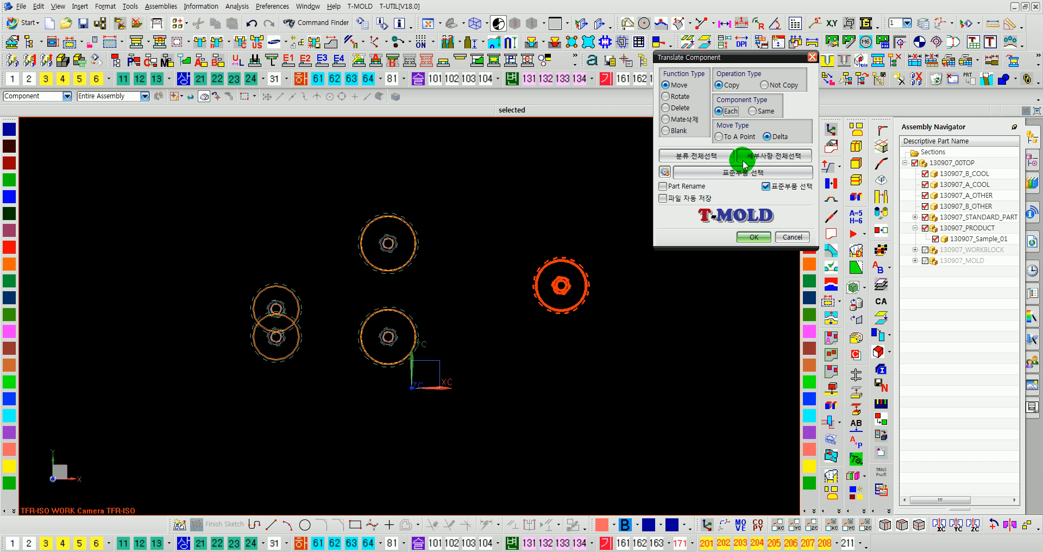
pyautogui.click(753, 237)
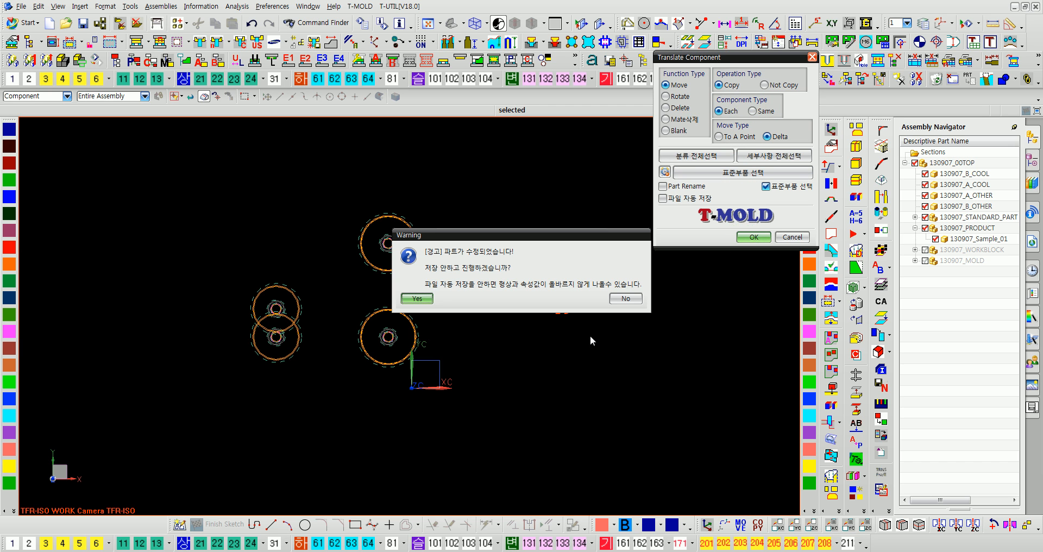
pyautogui.click(418, 298)
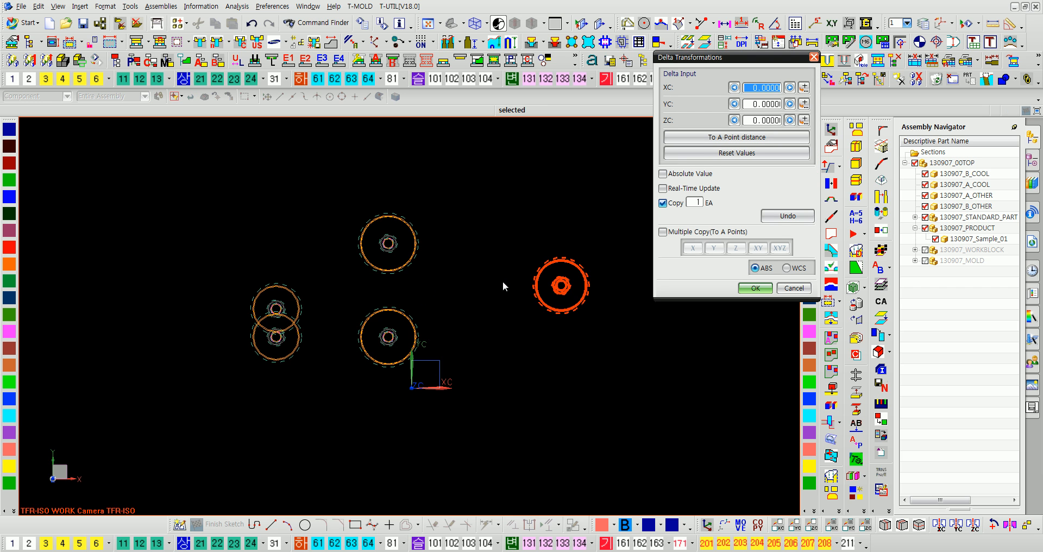
# Copy the selected pillar with a delta of 100 mm in XC and leave Translate Component.
pyautogui.scroll(2, 611, 245)
pyautogui.scroll(2, 530, 341)
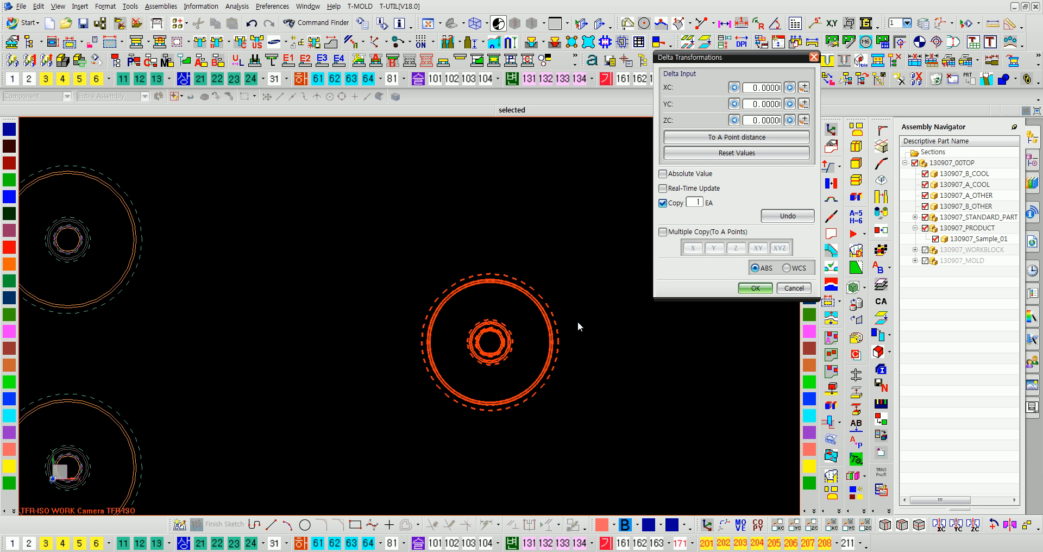
pyautogui.click(690, 217)
pyautogui.write('100')
pyautogui.click(757, 289)
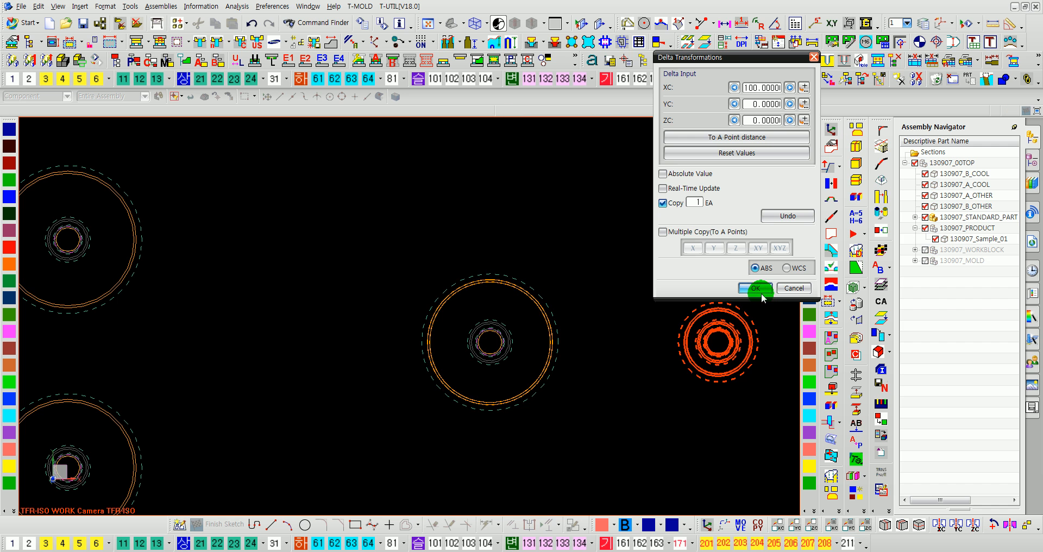
pyautogui.click(793, 288)
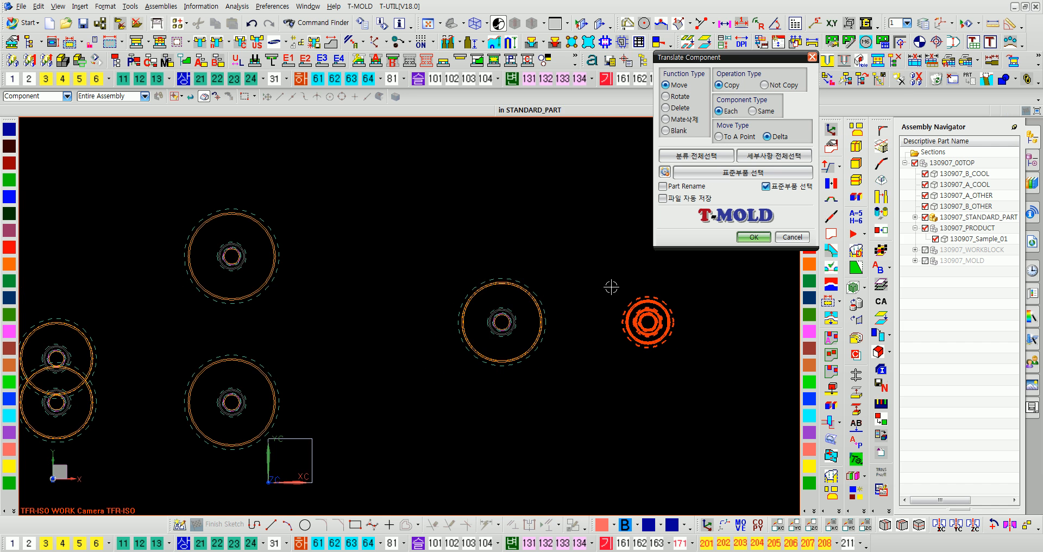
pyautogui.click(792, 237)
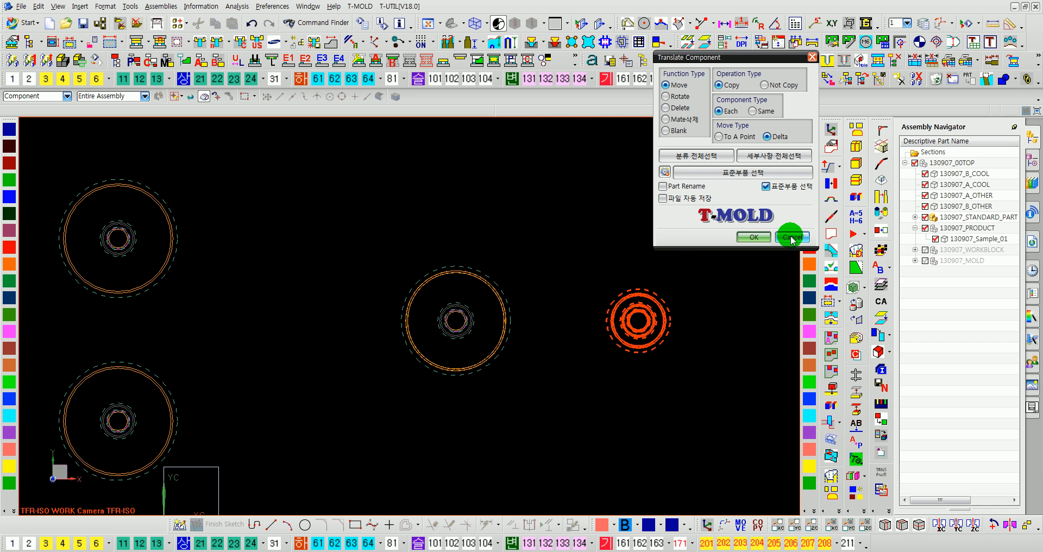
# Reselect the enlarged source pillar for an Each, Delta copy in Translate Component and answer No to proceeding without saving.
pyautogui.scroll(1, 668, 362)
pyautogui.scroll(-4, 667, 362)
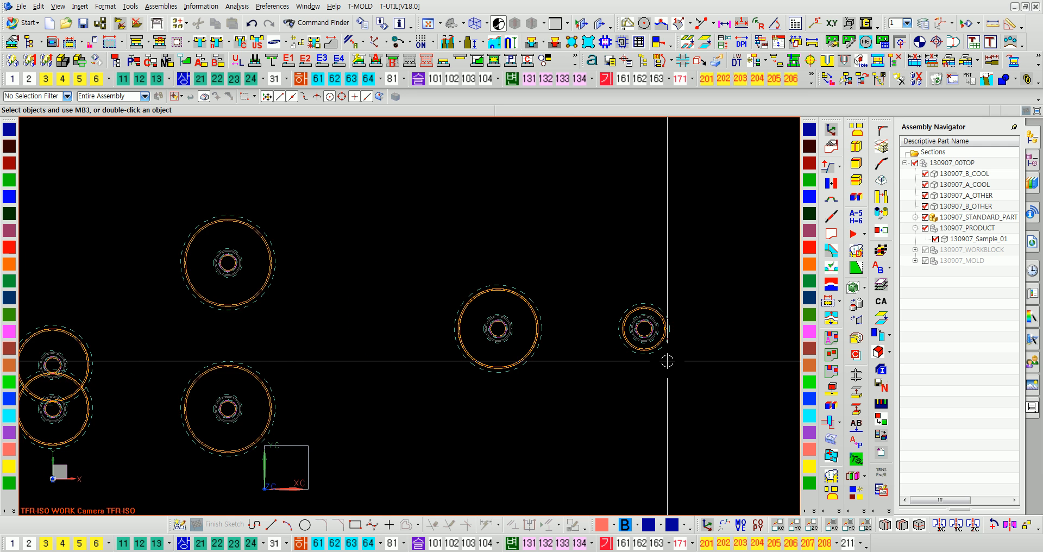
pyautogui.scroll(1, 667, 361)
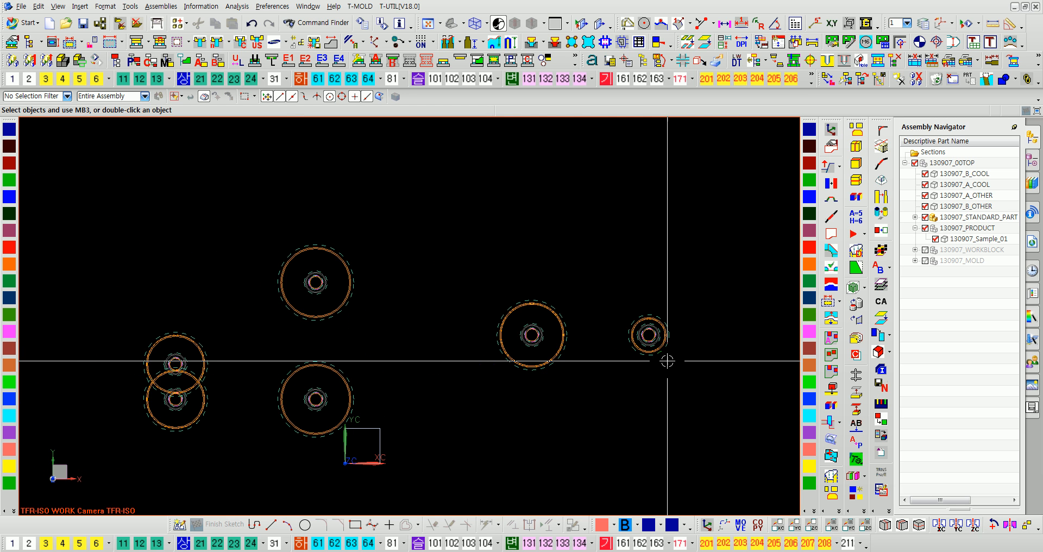
pyautogui.click(294, 45)
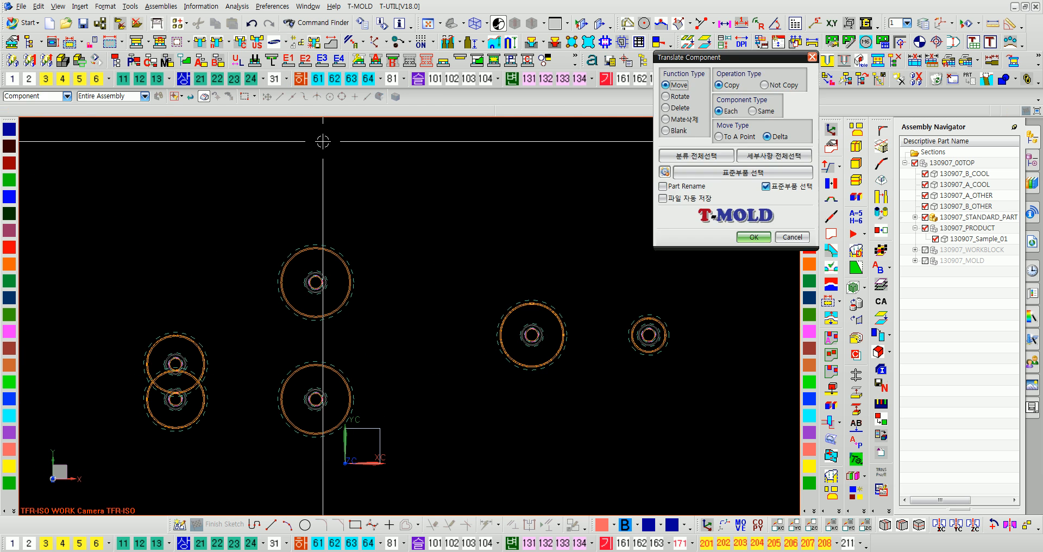
pyautogui.click(697, 200)
pyautogui.click(532, 334)
pyautogui.click(675, 197)
pyautogui.click(755, 238)
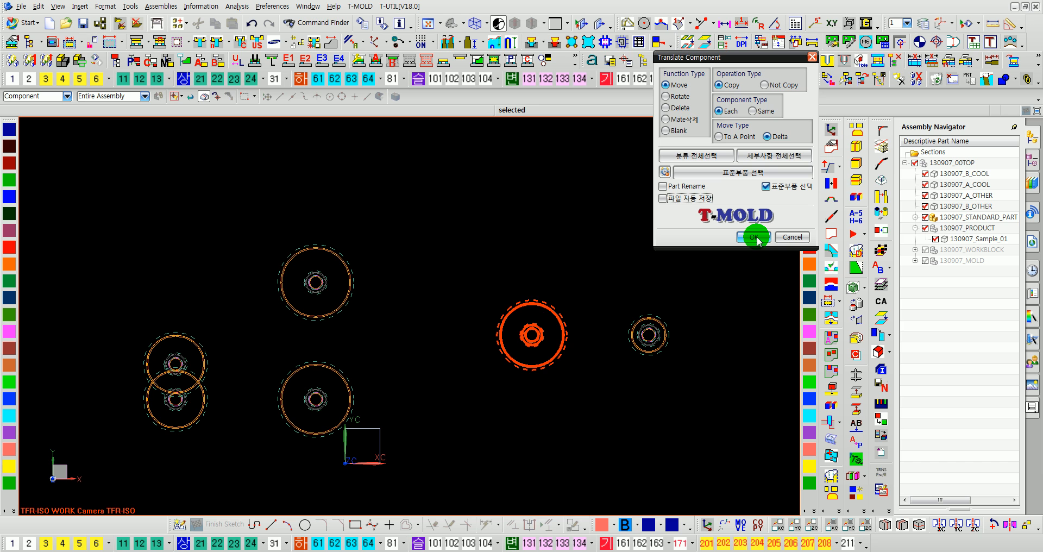
pyautogui.click(755, 238)
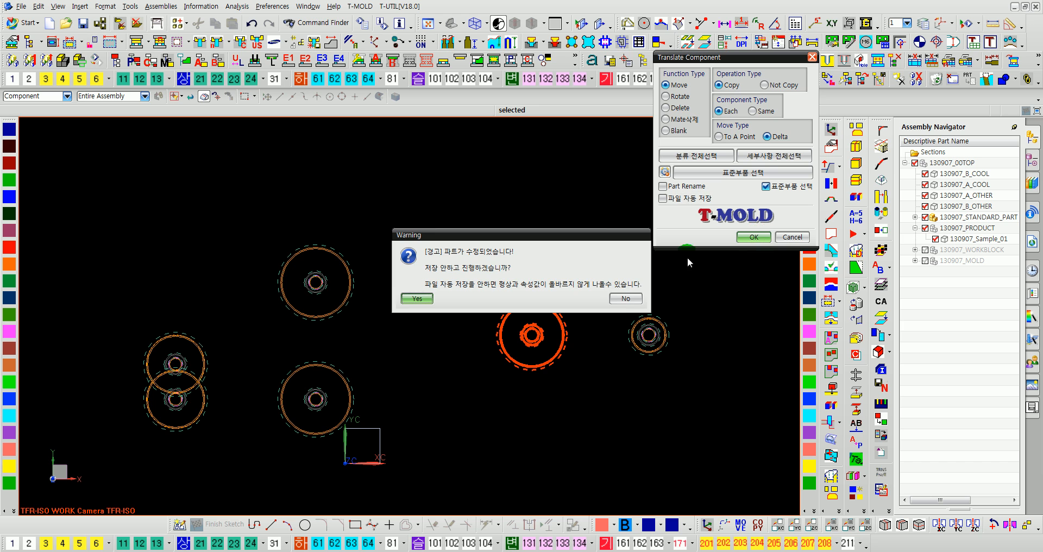
pyautogui.click(635, 302)
pyautogui.click(485, 291)
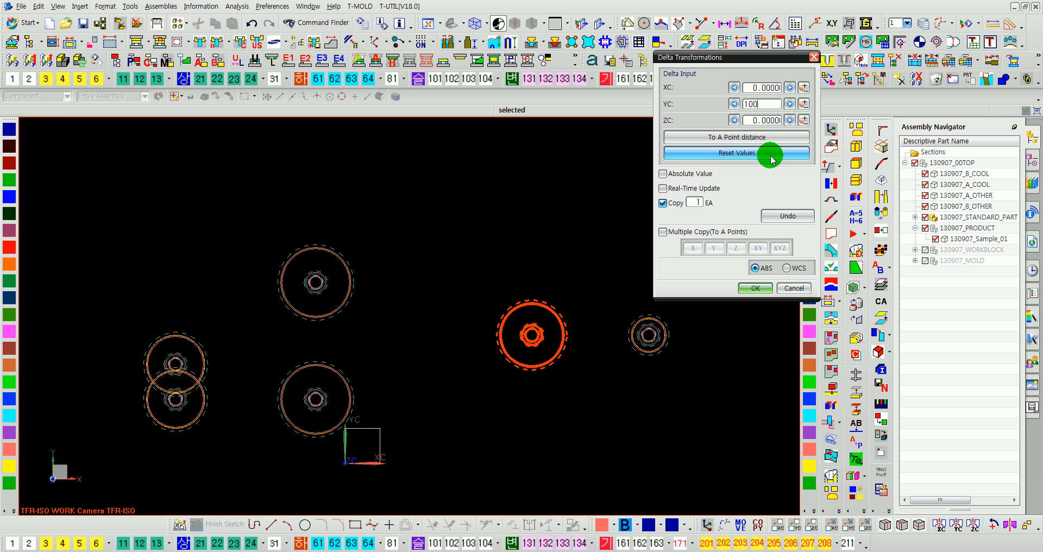
# Copy the pillar 100 mm in YC, switch Component Type to Same, and leave Translate Component.
pyautogui.click(790, 104)
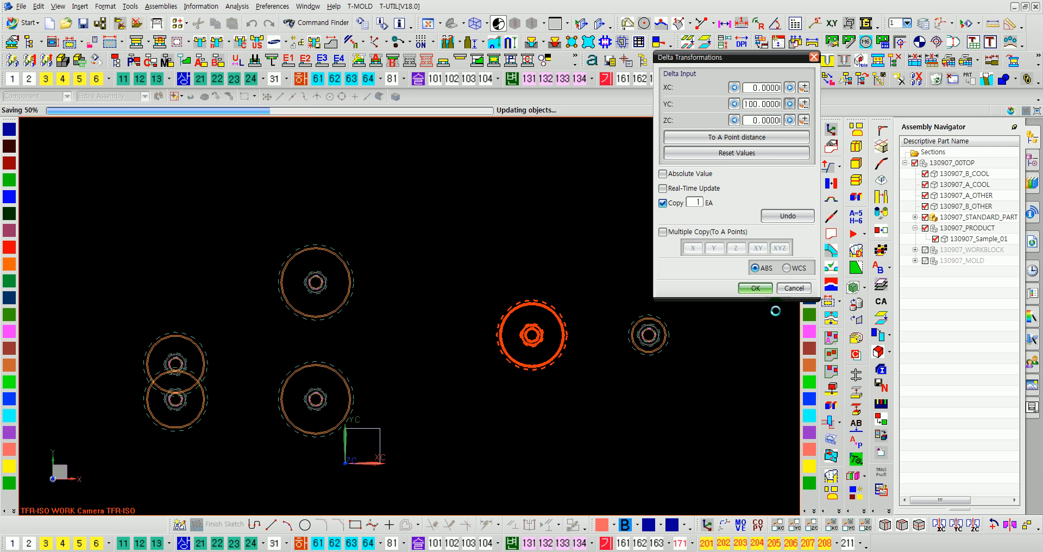
pyautogui.click(795, 288)
pyautogui.click(753, 111)
pyautogui.click(793, 237)
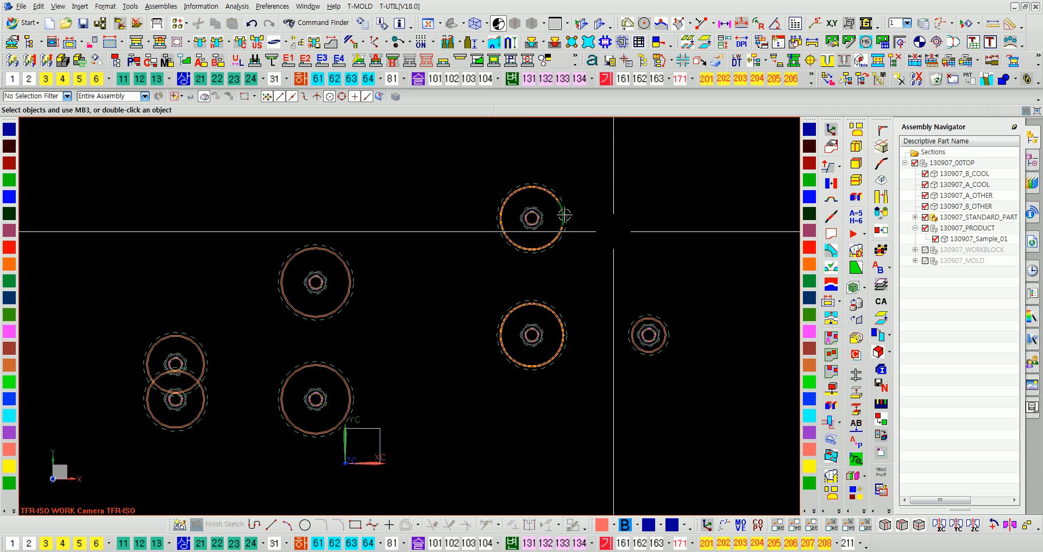
# Copy the lower of the two matching pillars 100 mm in the negative YC direction using Same, proceeding without saving.
pyautogui.click(293, 44)
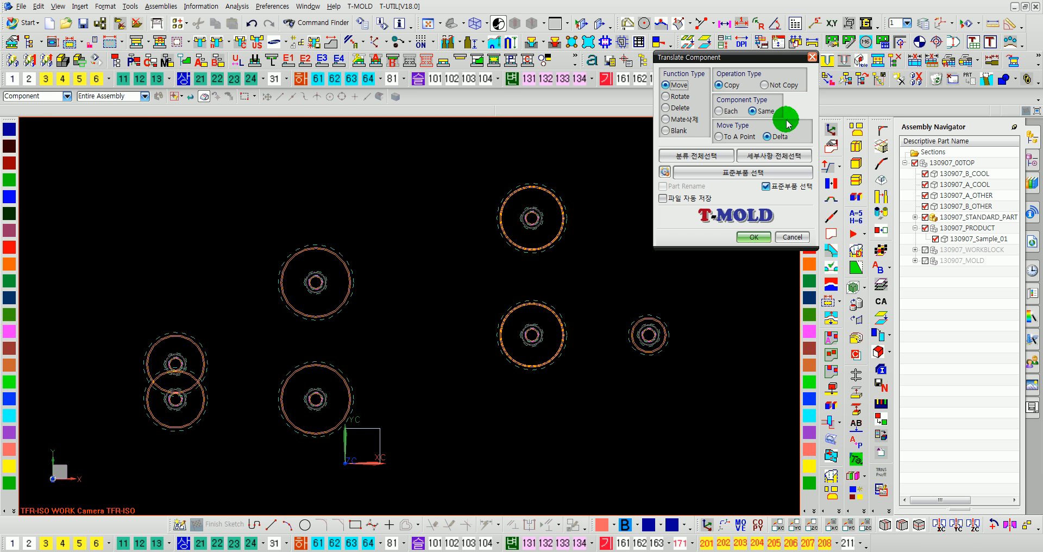
pyautogui.click(531, 323)
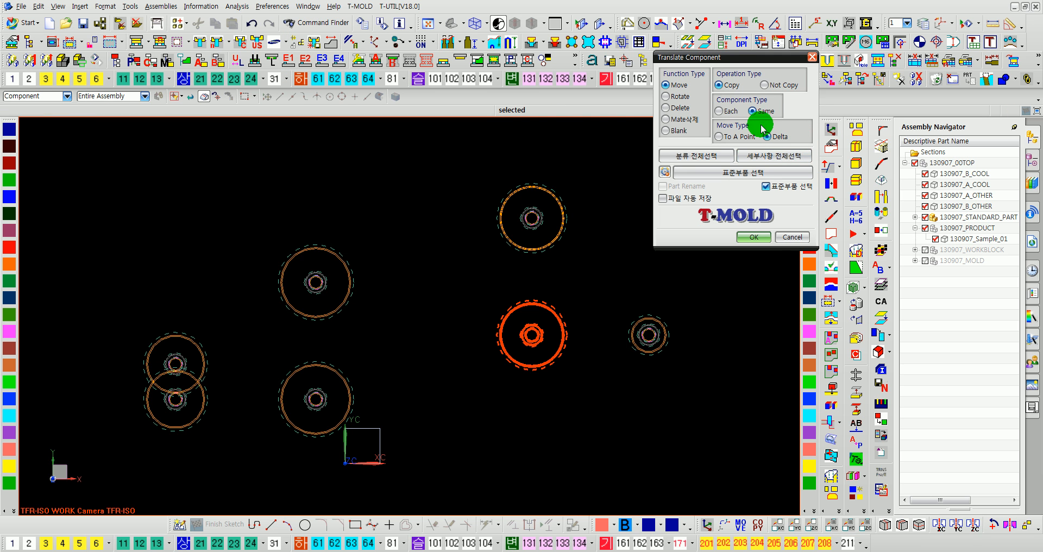
pyautogui.click(754, 238)
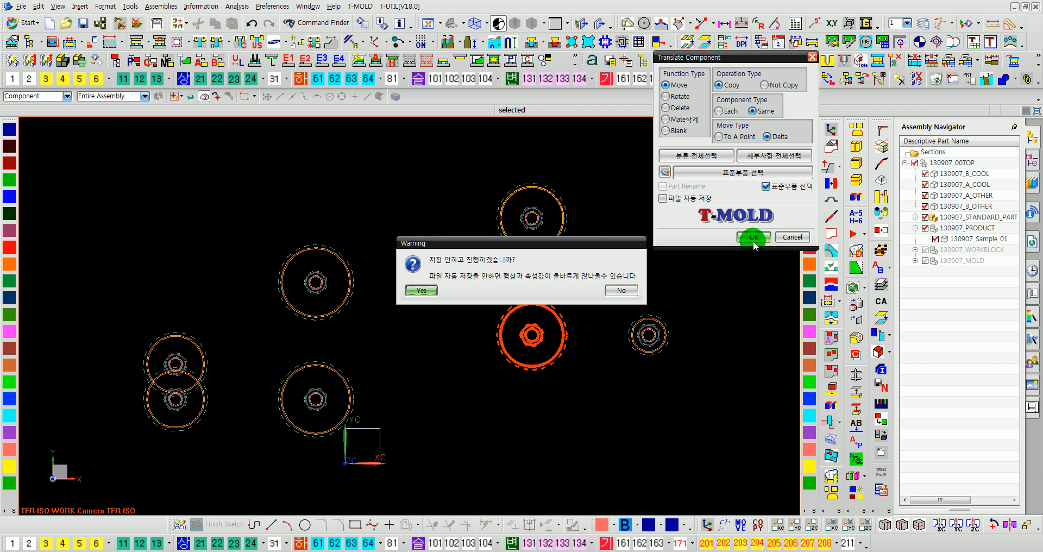
pyautogui.click(433, 291)
pyautogui.click(750, 120)
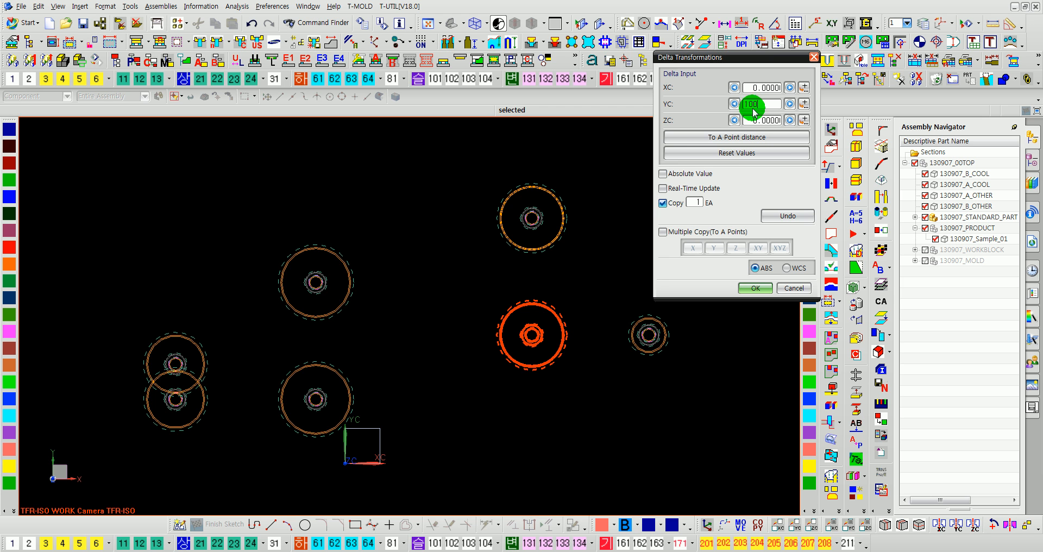
pyautogui.write('100')
pyautogui.press('Return')
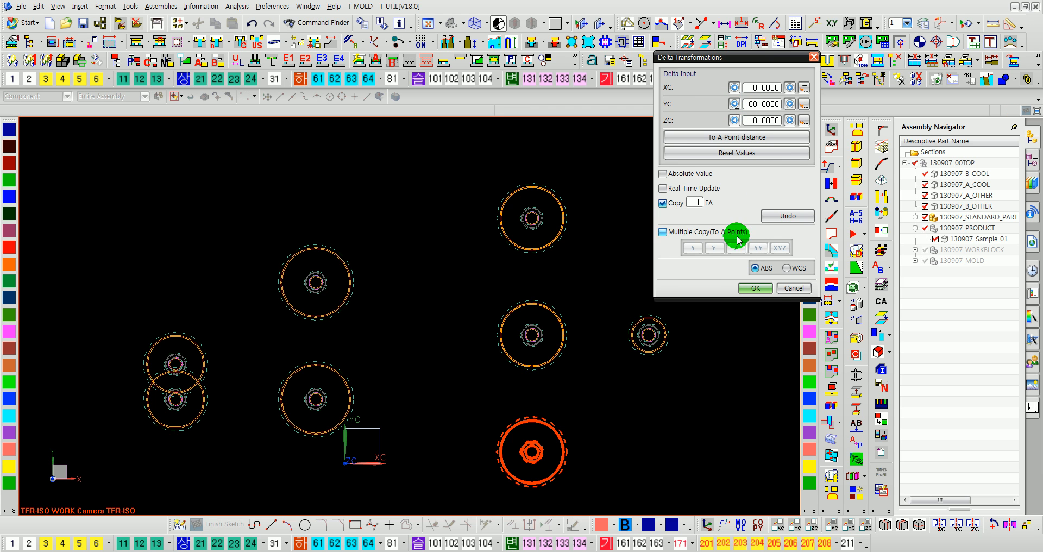
pyautogui.click(794, 288)
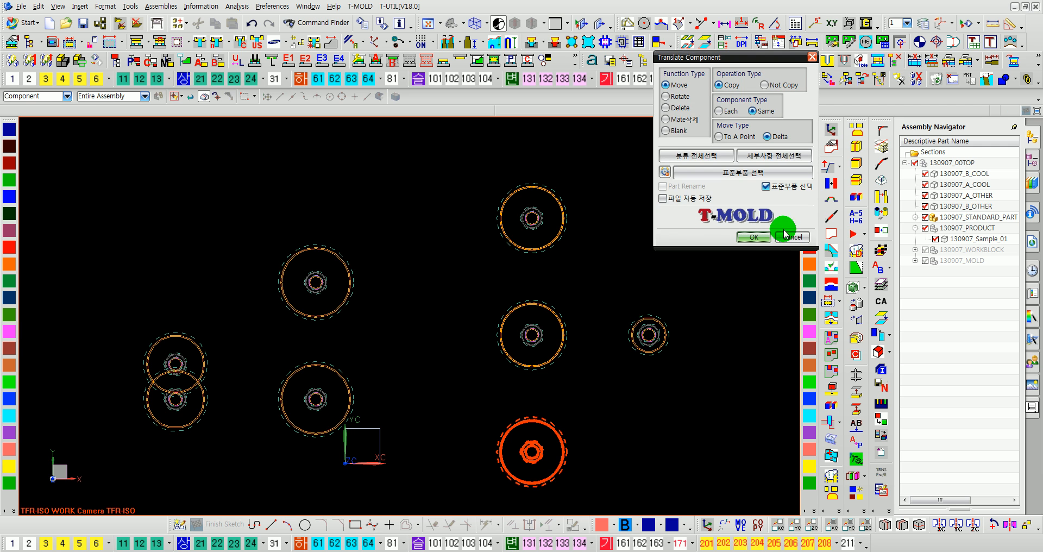
pyautogui.click(795, 238)
# Highlight the source pillar and its lower copy to identify their components, and sort the Assembly Navigator by Descriptive Part Name.
pyautogui.click(228, 96)
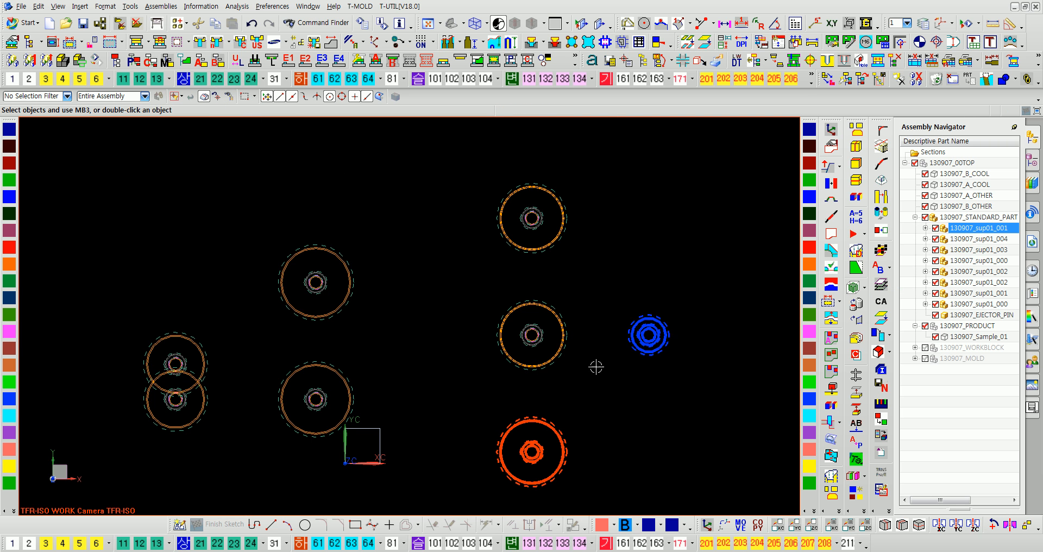
pyautogui.click(555, 342)
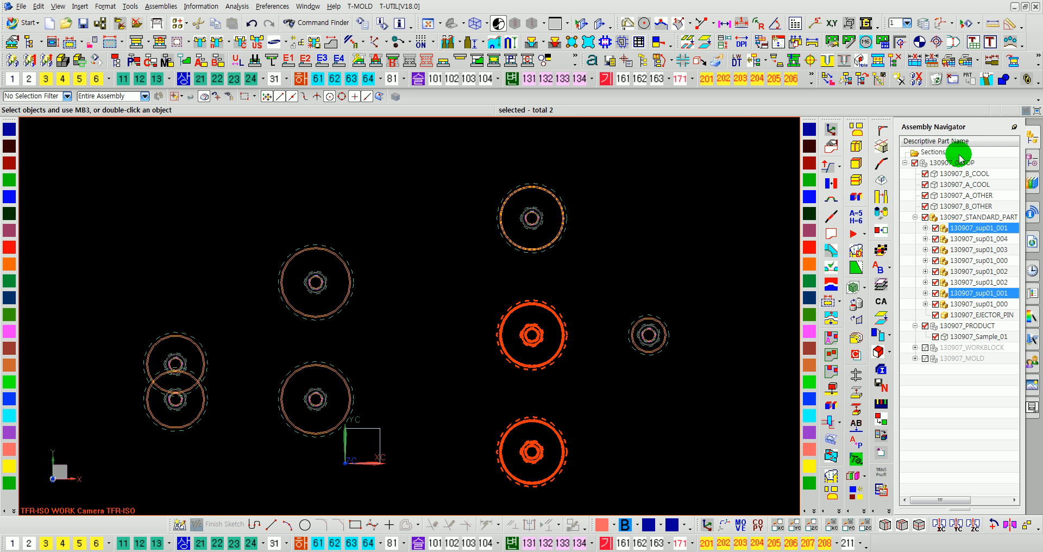
pyautogui.click(960, 152)
pyautogui.click(954, 141)
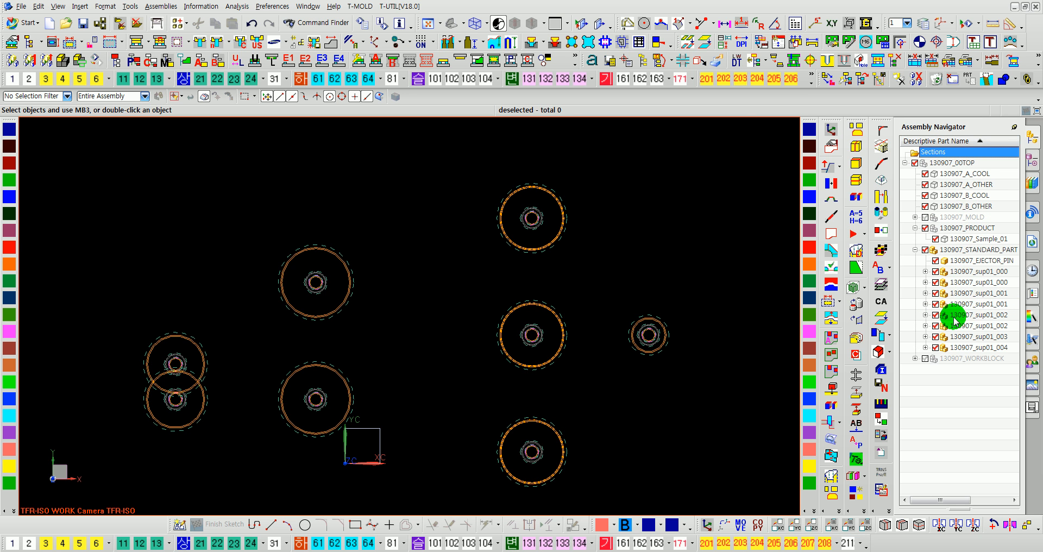
# Highlight the sup01_000, sup01_001 and sup01_002 components one by one in the Assembly Navigator to see which pillars they are, and clear the selection.
pyautogui.click(972, 293)
pyautogui.click(971, 305)
pyautogui.click(970, 295)
pyautogui.click(971, 305)
pyautogui.click(970, 324)
pyautogui.click(962, 307)
pyautogui.click(962, 317)
pyautogui.click(963, 325)
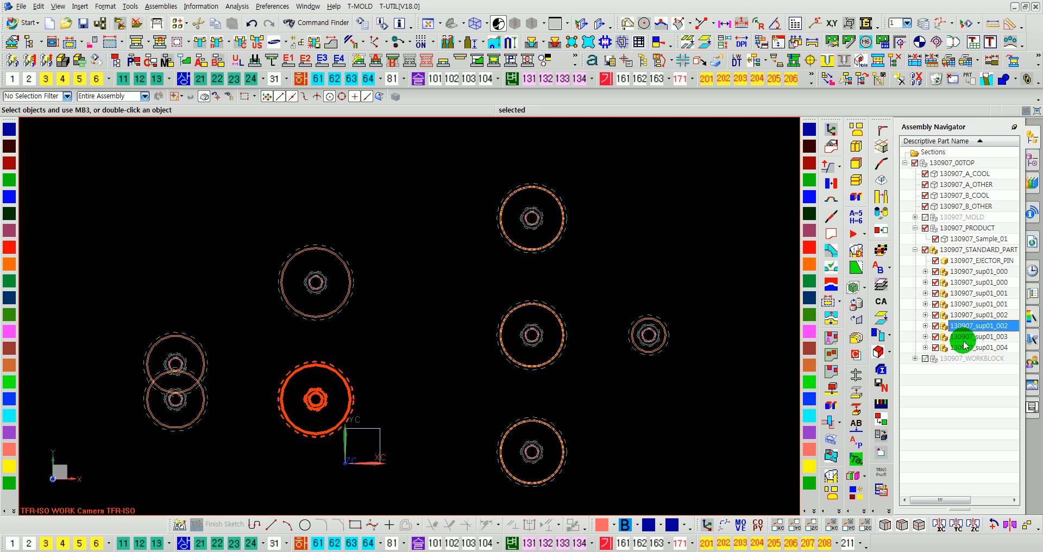
pyautogui.click(970, 282)
pyautogui.click(970, 272)
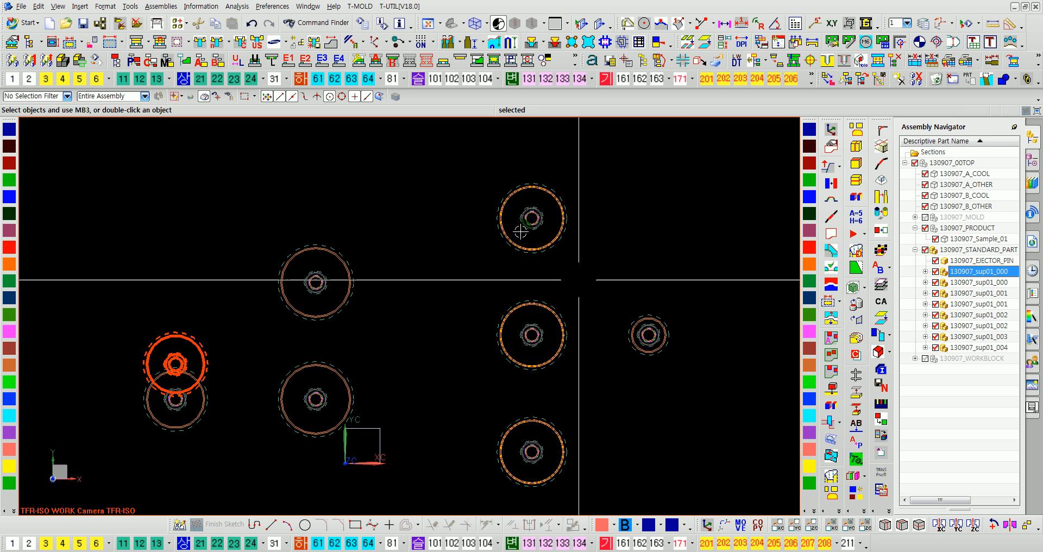
pyautogui.press('Escape')
# Open the standard part library for editing and set the index of the middle pillar in the column of three to D-045.
pyautogui.click(217, 45)
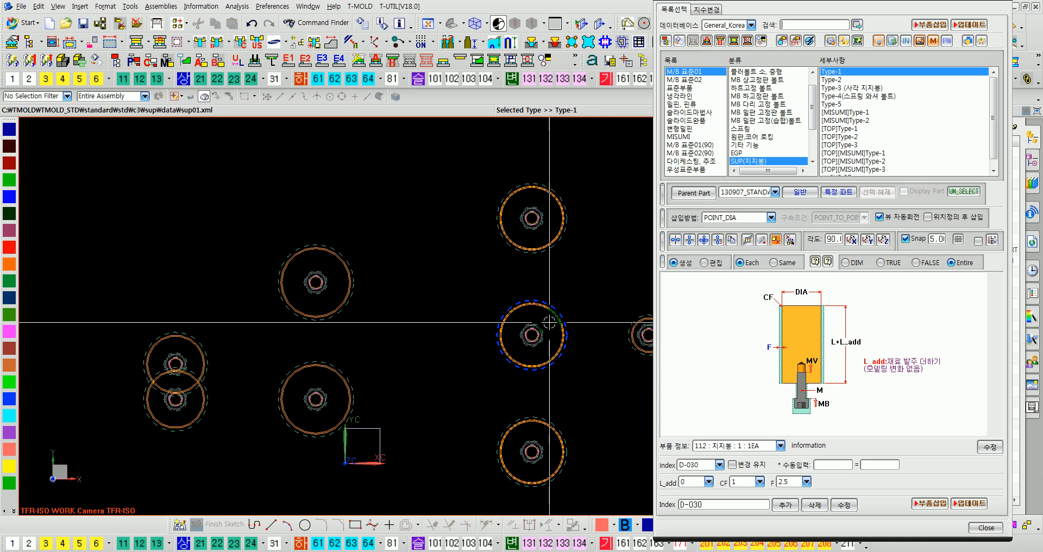
pyautogui.click(549, 323)
pyautogui.click(703, 464)
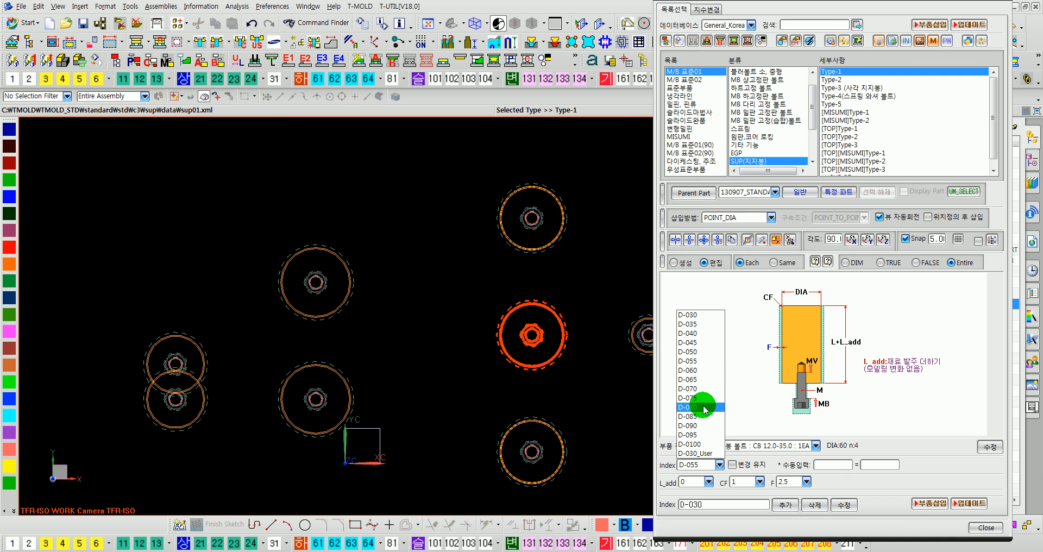
pyautogui.click(701, 362)
pyautogui.click(701, 465)
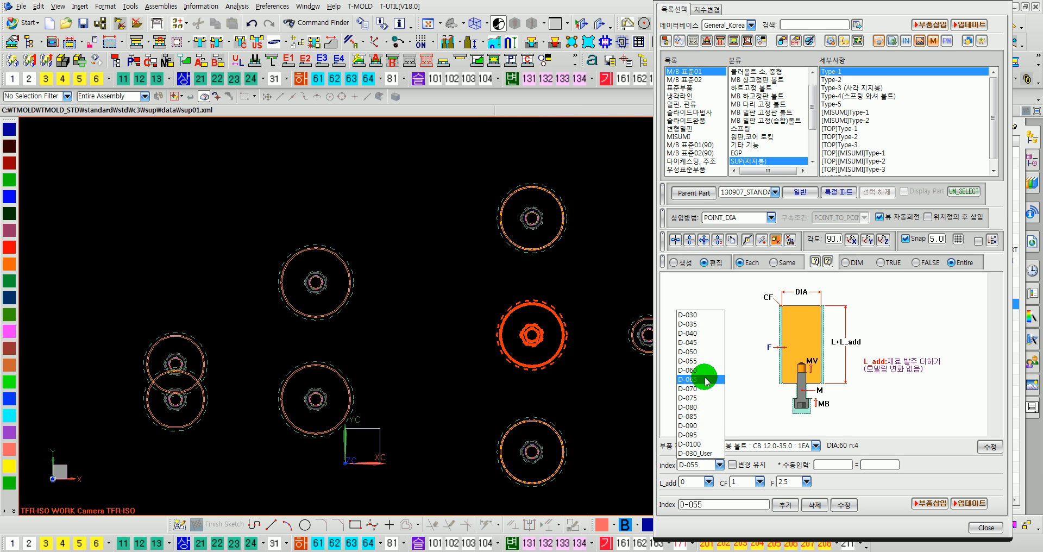
pyautogui.click(705, 343)
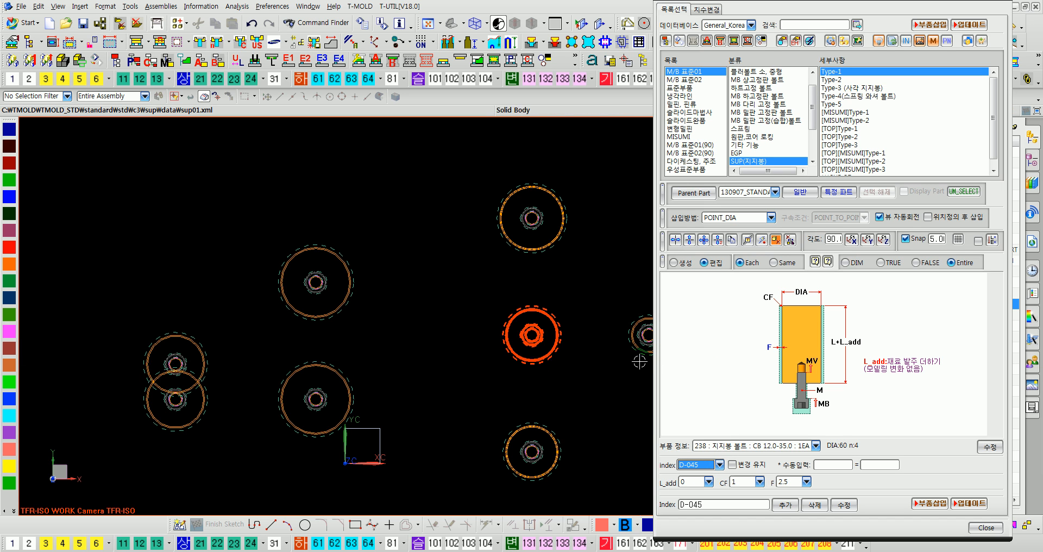
# Check the index of the upper pillar in the separated column of two, and set the lower pillar's index to D-045.
pyautogui.click(288, 293)
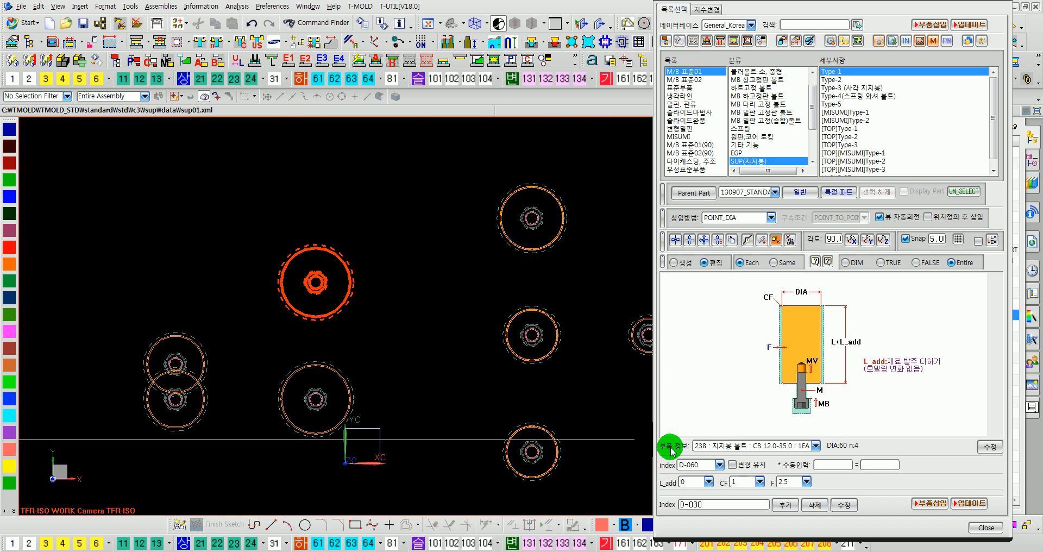
pyautogui.click(303, 426)
pyautogui.click(698, 464)
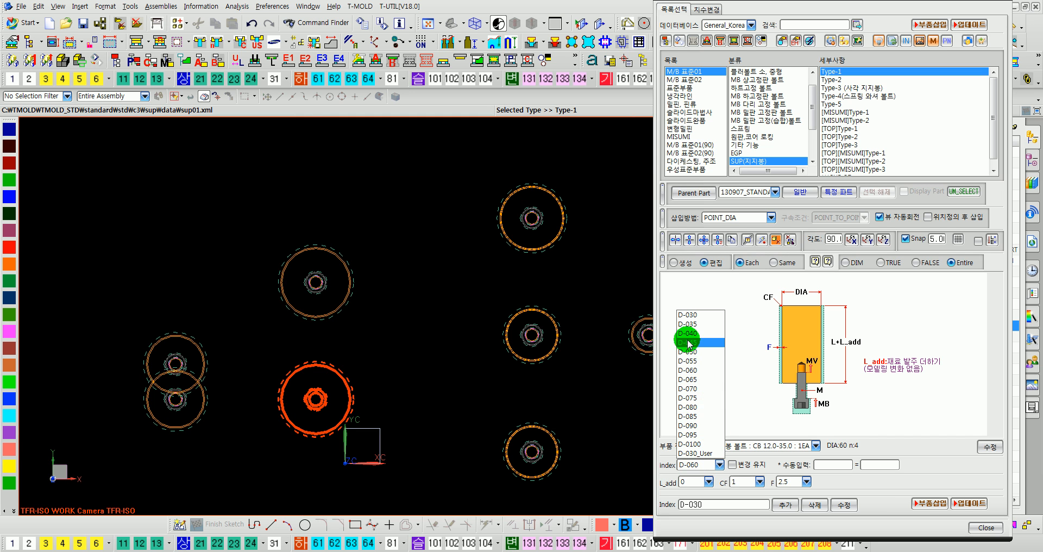
pyautogui.click(684, 348)
# Set the index of the upper pillar in the overlapping pair to D-035 and leave the standard part editor.
pyautogui.click(163, 373)
pyautogui.click(686, 465)
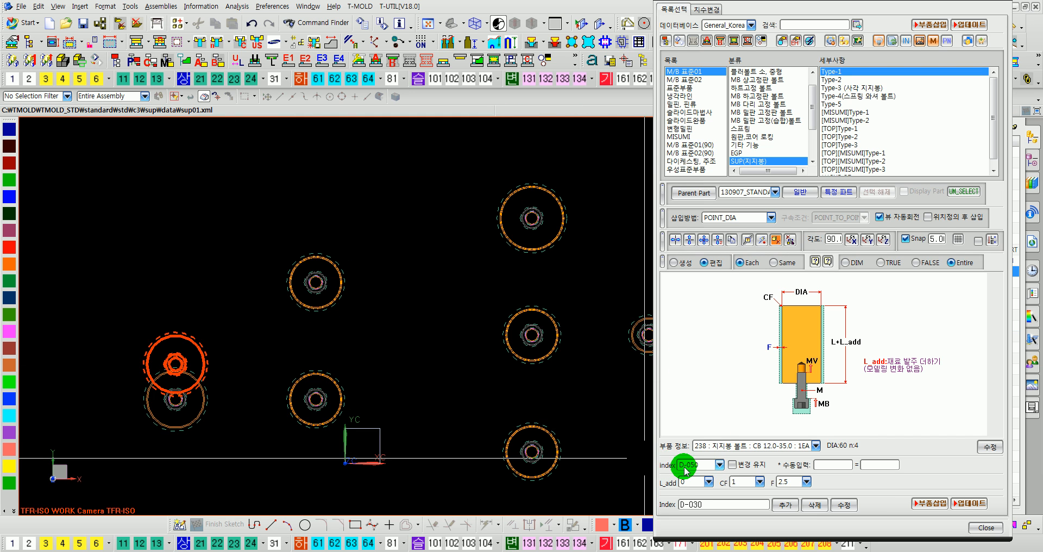
pyautogui.click(687, 324)
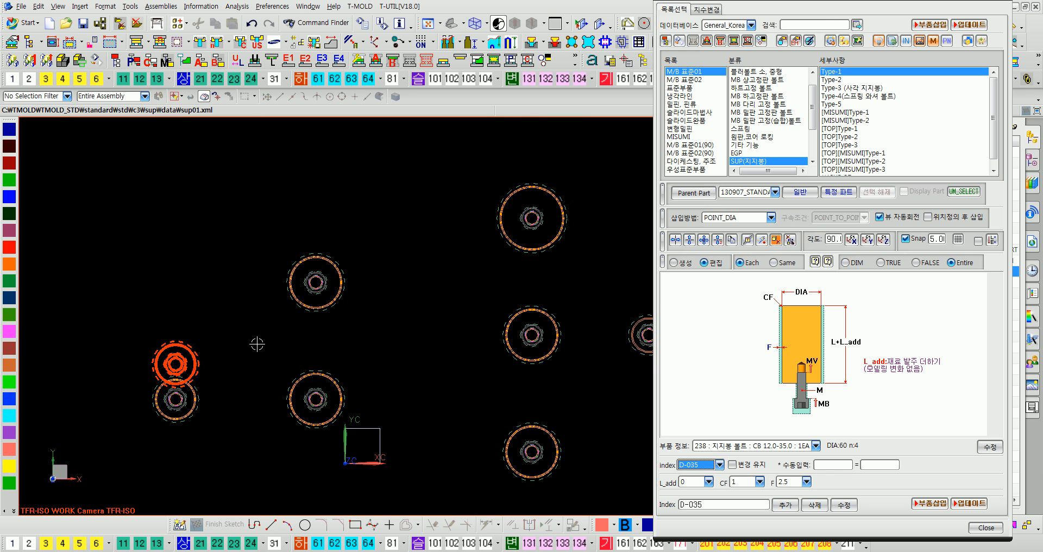
pyautogui.scroll(-2, 245, 391)
pyautogui.scroll(-2, 244, 392)
pyautogui.press('Escape')
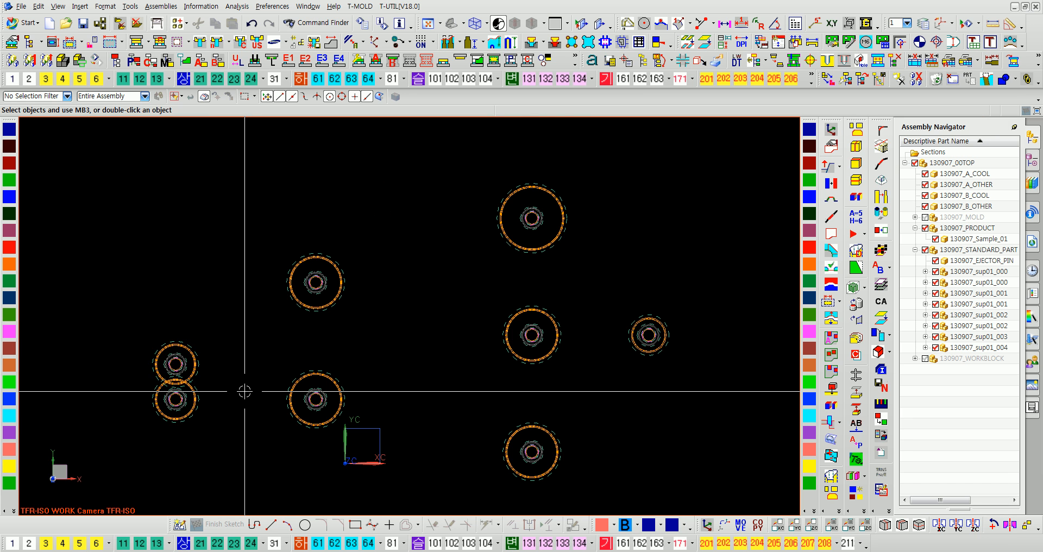
# Show the pillars in the isometric view and regenerate the work view.
pyautogui.scroll(-1, 244, 391)
pyautogui.scroll(1, 245, 392)
pyautogui.press('End')
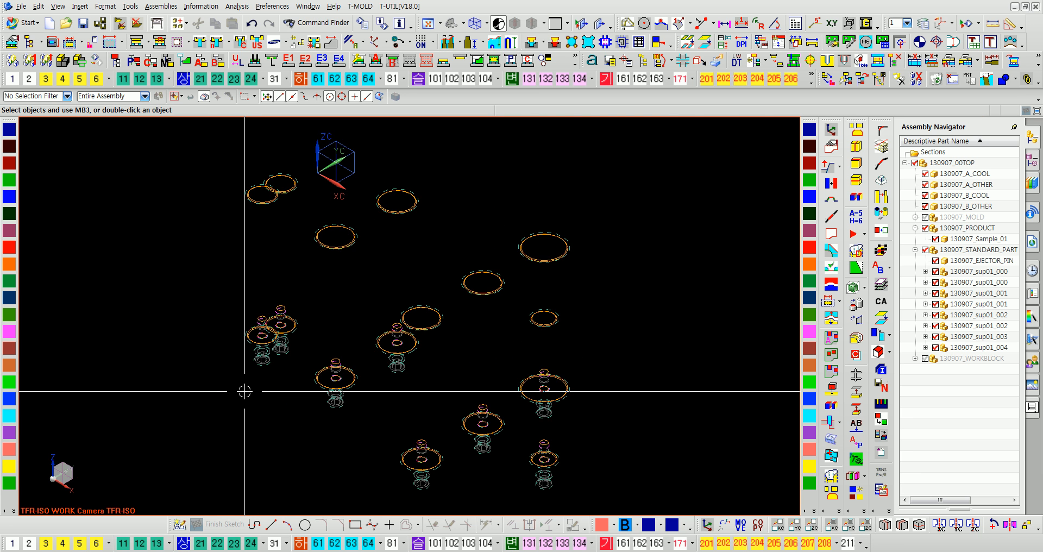
pyautogui.hotkey('alt', 'v')
pyautogui.press('o')
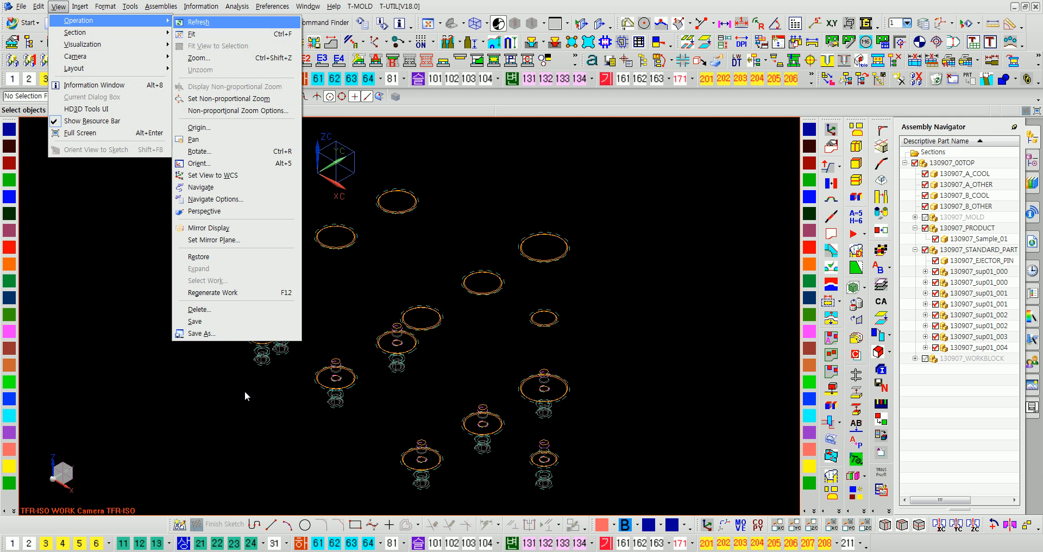
pyautogui.press('w')
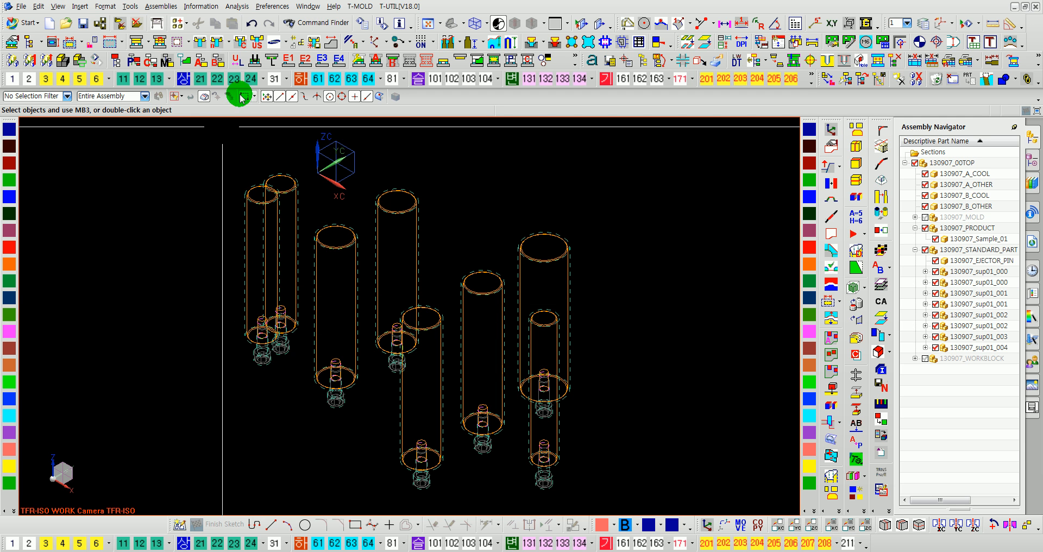
# Disable standard-part selection in Translate Component, select the sample block for a Same, Delta copy, and proceed without saving.
pyautogui.click(294, 44)
pyautogui.click(766, 187)
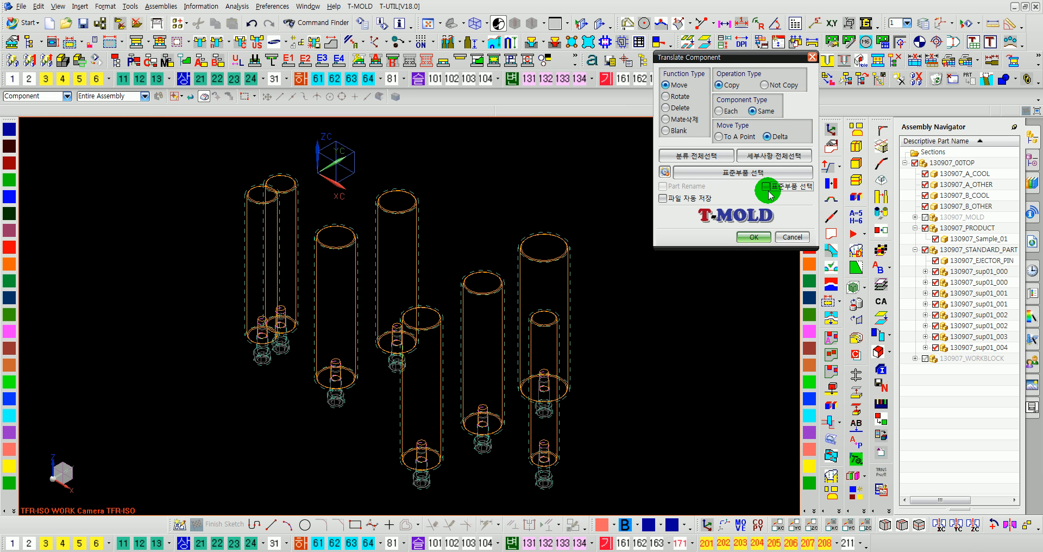
pyautogui.click(352, 162)
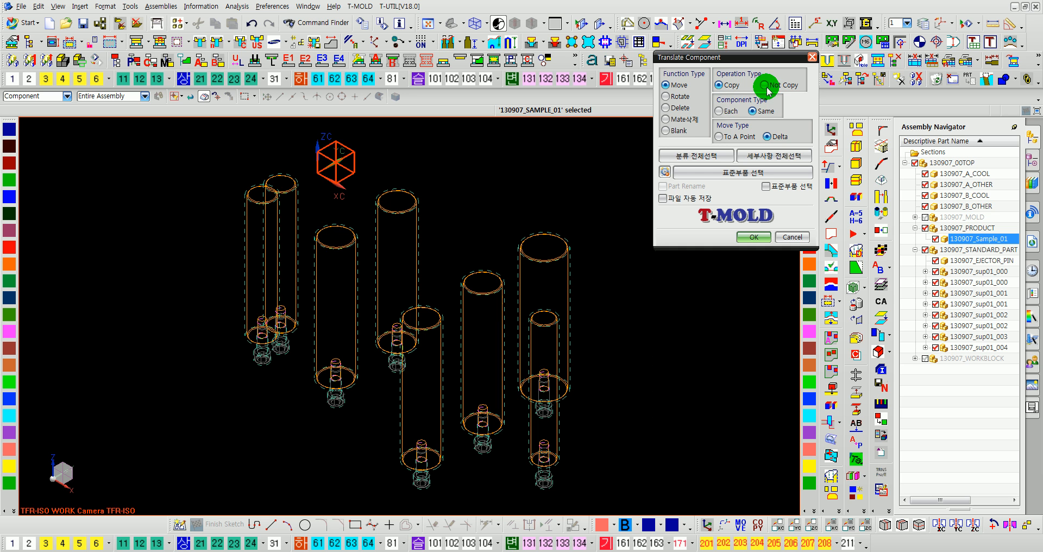
pyautogui.scroll(-2, 649, 345)
pyautogui.scroll(2, 535, 178)
pyautogui.scroll(2, 536, 178)
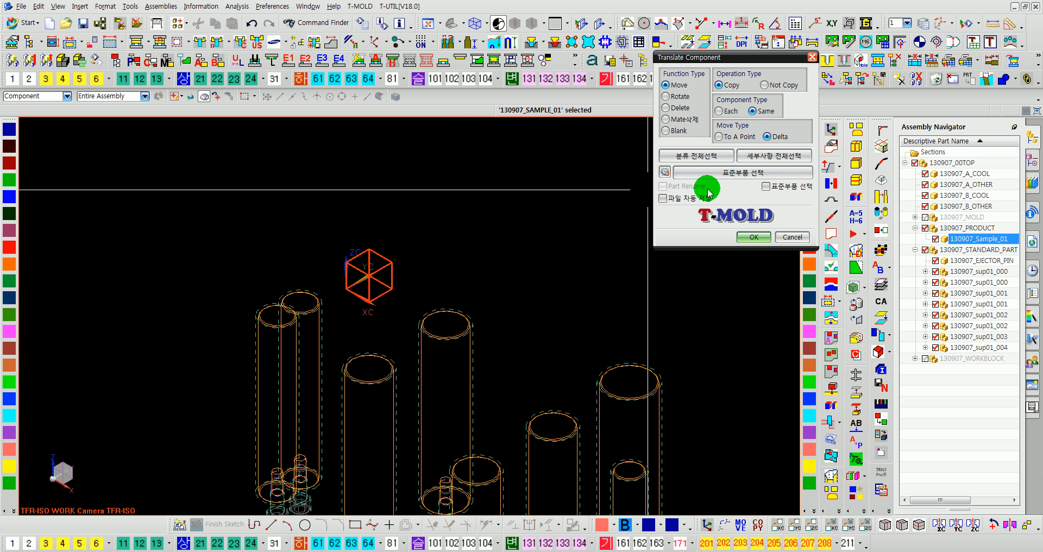
pyautogui.click(754, 237)
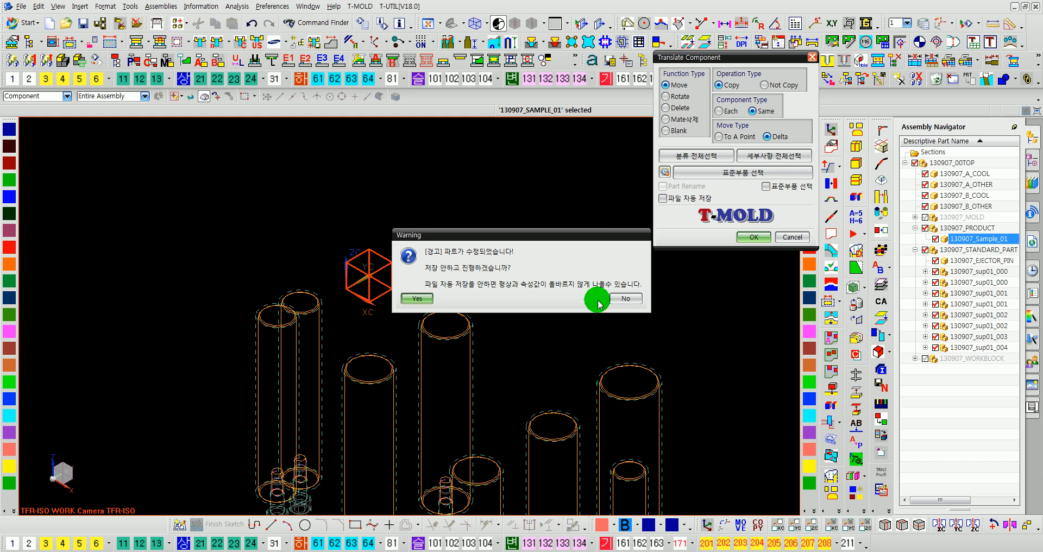
pyautogui.click(416, 299)
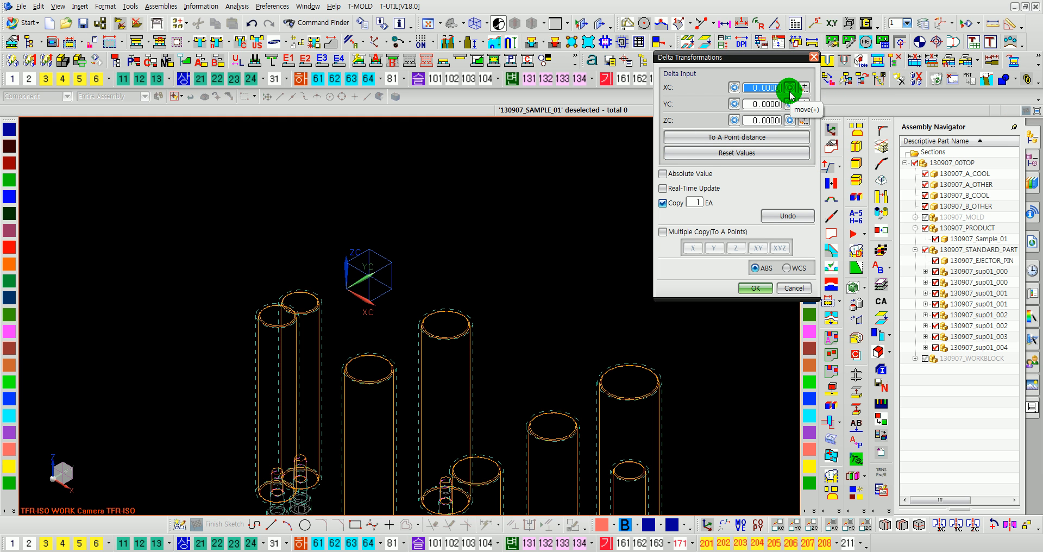
# Copy the sample block 50 mm in both XC and YC and leave Translate Component.
pyautogui.write('50')
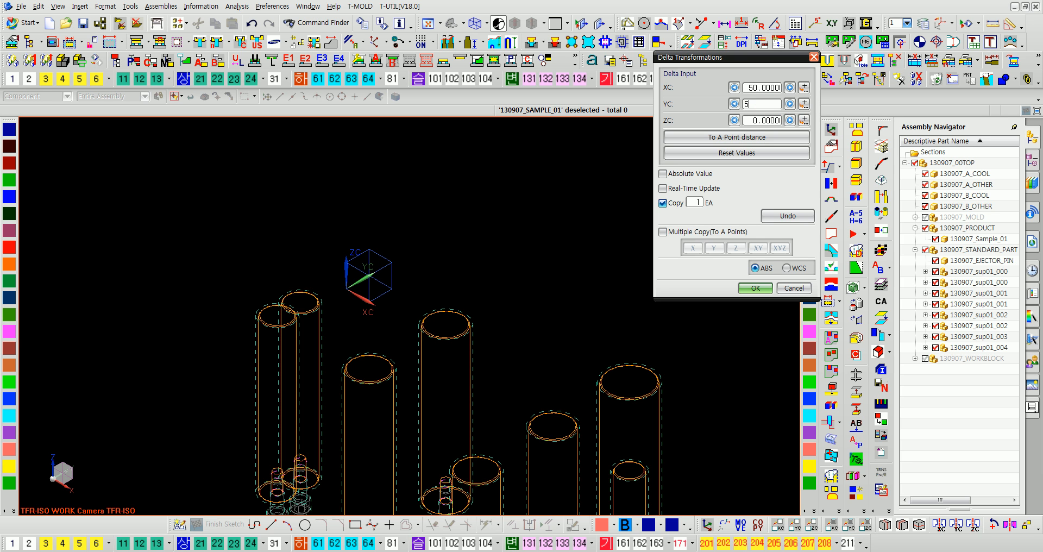
pyautogui.click(756, 288)
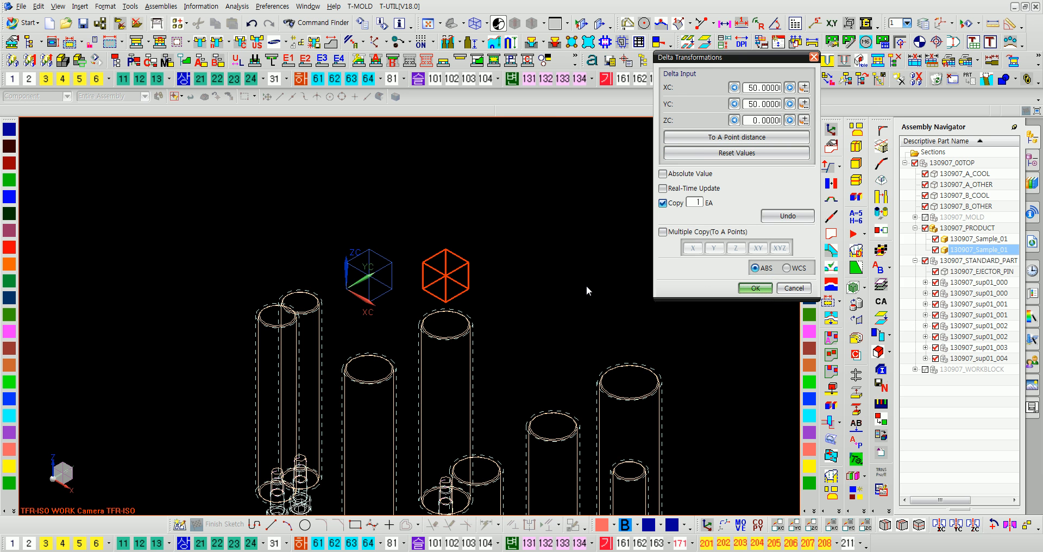
pyautogui.press('Escape')
pyautogui.press('Escape')
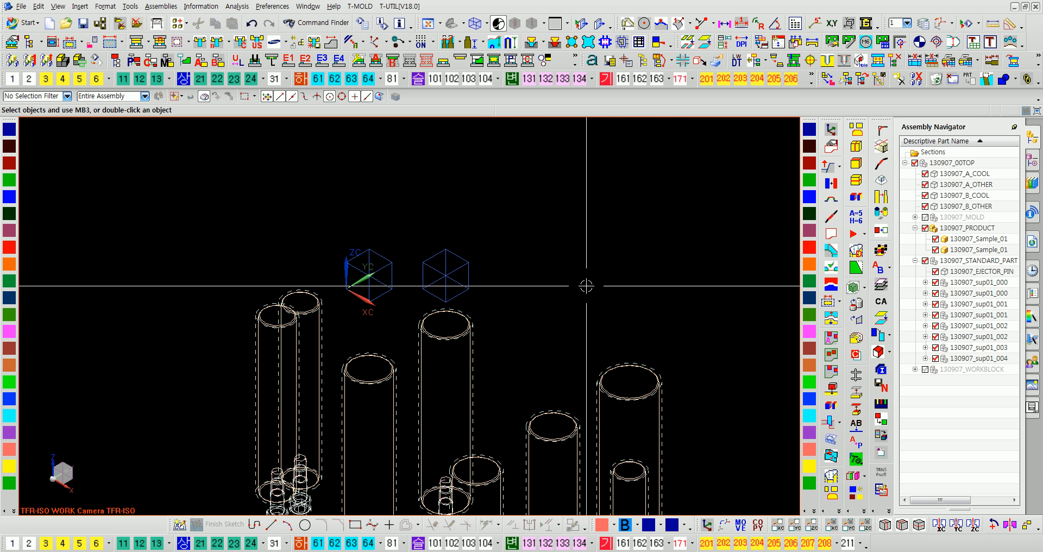
# Make the original sample part the work part and enlarge its block to 50 mm in length and width, with a matching height.
pyautogui.doubleClick(392, 279)
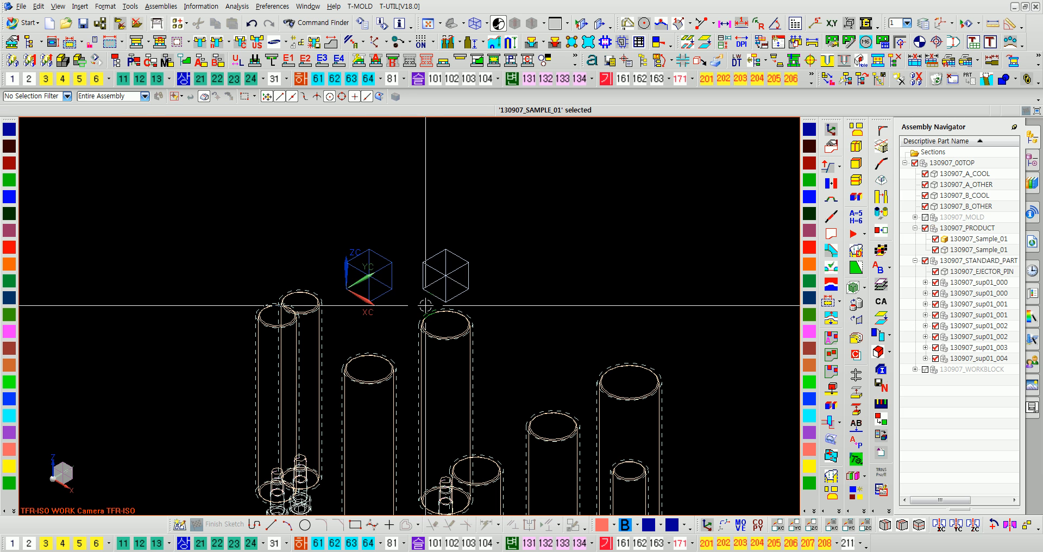
pyautogui.click(1032, 182)
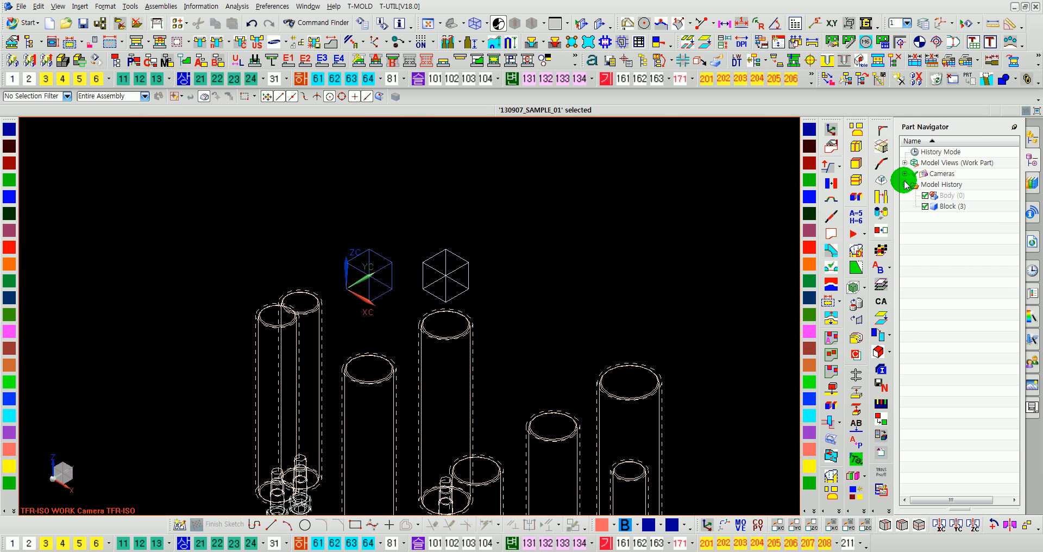
pyautogui.doubleClick(918, 202)
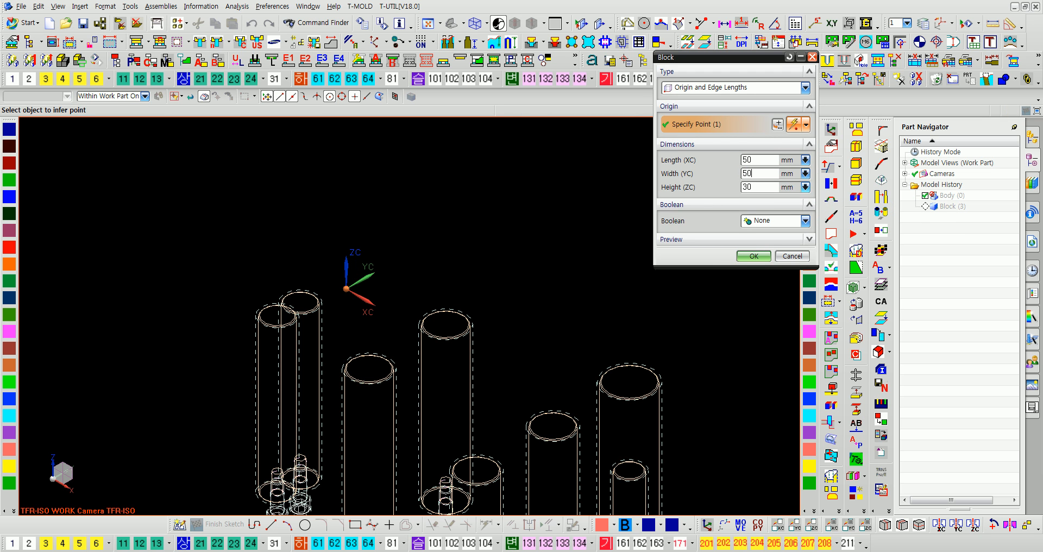
pyautogui.click(758, 256)
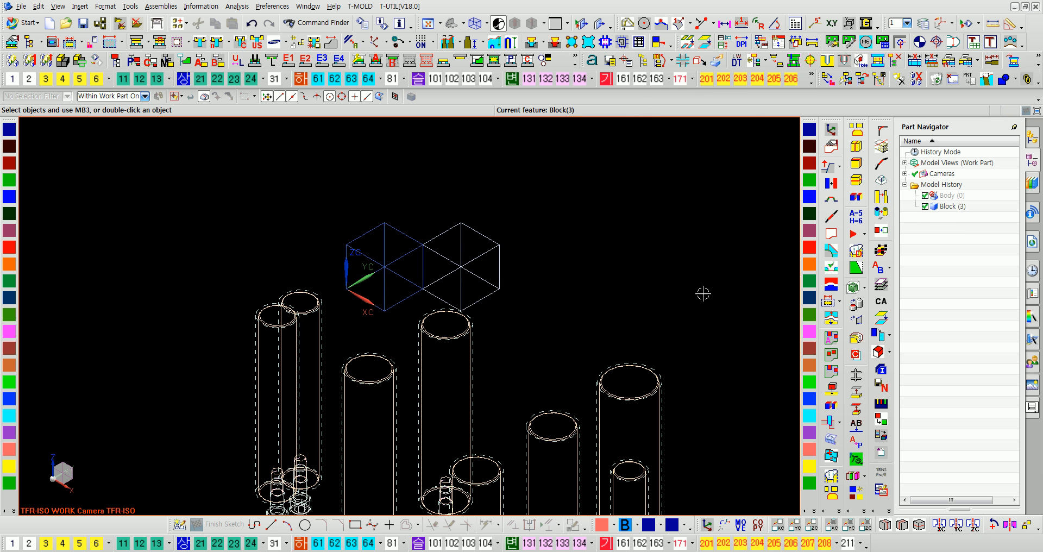
# Inspect both enlarged sample blocks, fit the view, and make the top assembly 130907_00TOP the work part.
pyautogui.scroll(3, 431, 277)
pyautogui.moveTo(431, 277); pyautogui.dragTo(459, 270, button='middle')
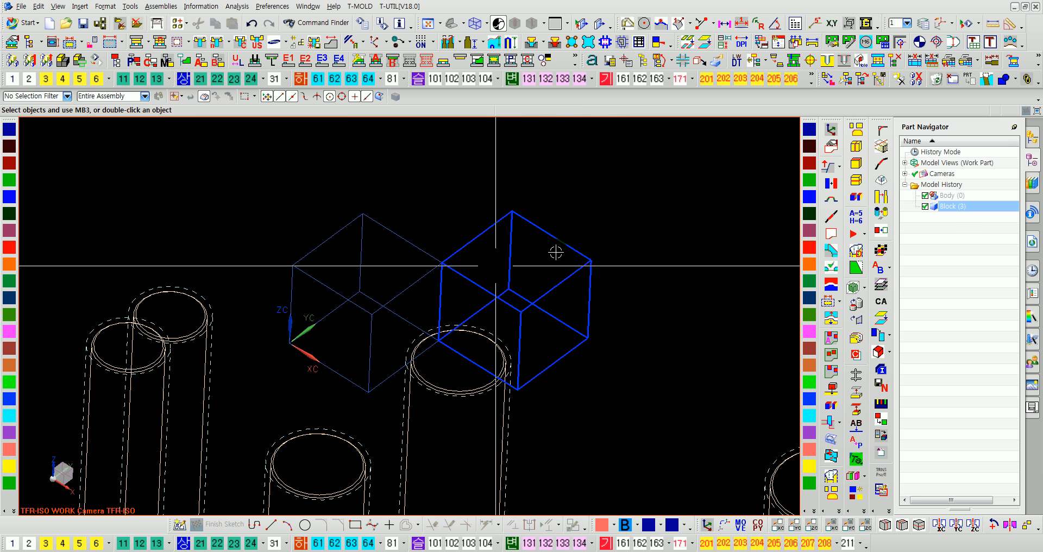
pyautogui.hotkey('ctrl', 'f')
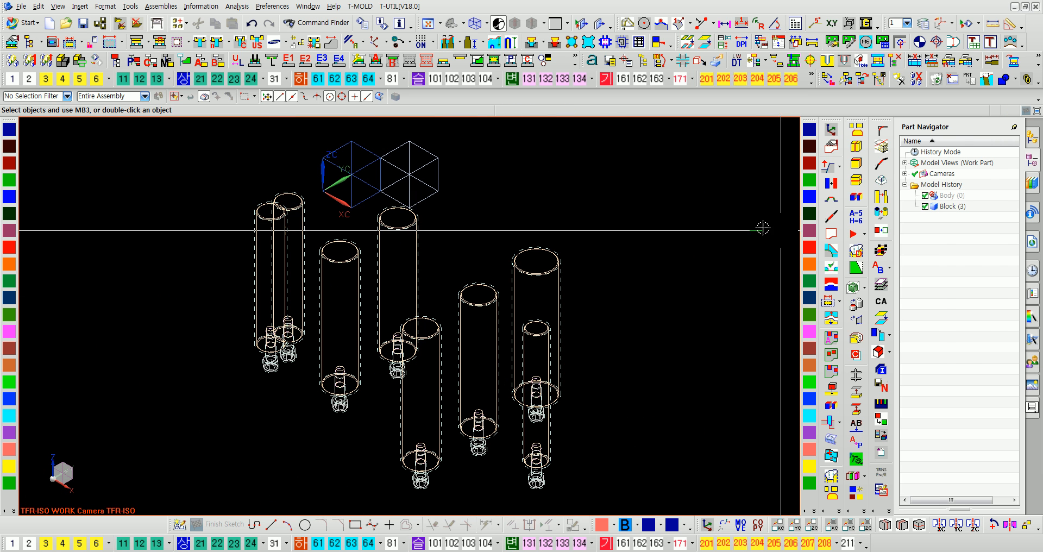
pyautogui.click(1034, 142)
pyautogui.doubleClick(902, 164)
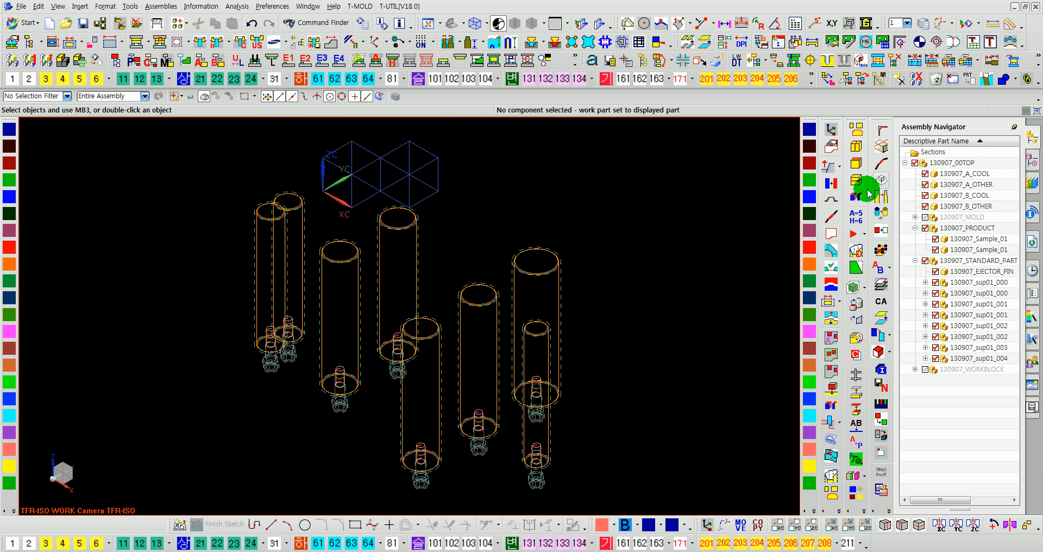
# Open Translate Component again.
pyautogui.click(294, 42)
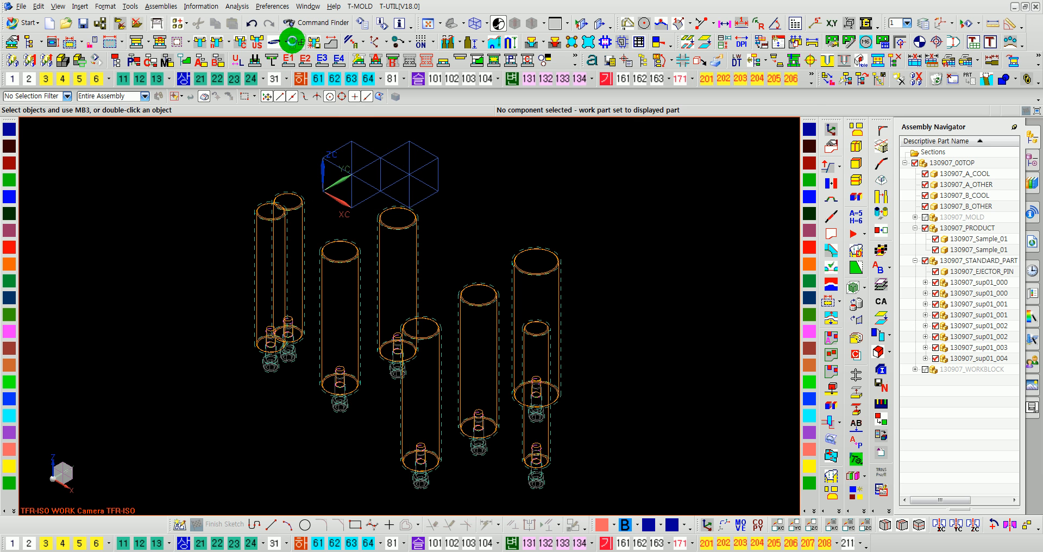